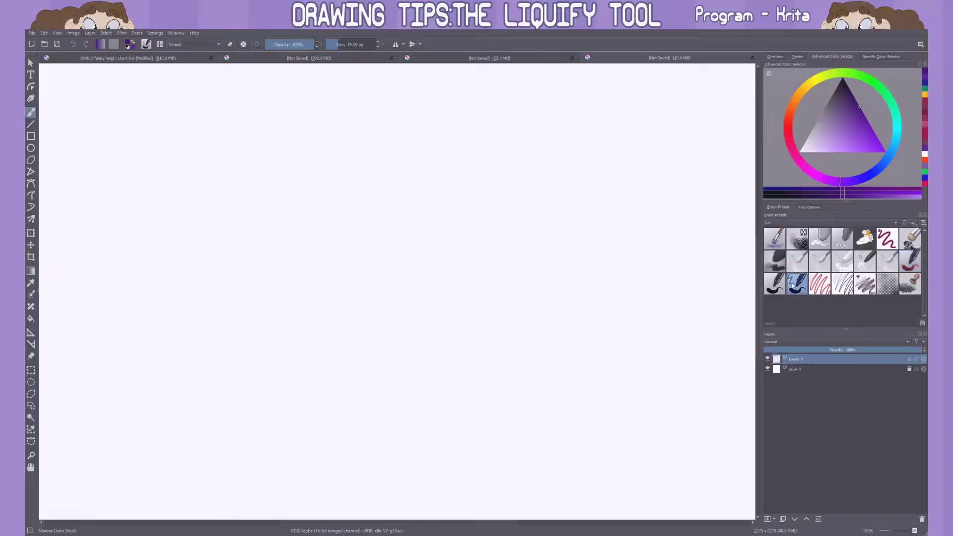
Handwrite 'So, you are drawing out a Pose.' with a bigger pencil brush.
left_click(818, 291)
left_click_drag(346, 148, 344, 158)
left_click_drag(325, 178, 337, 214)
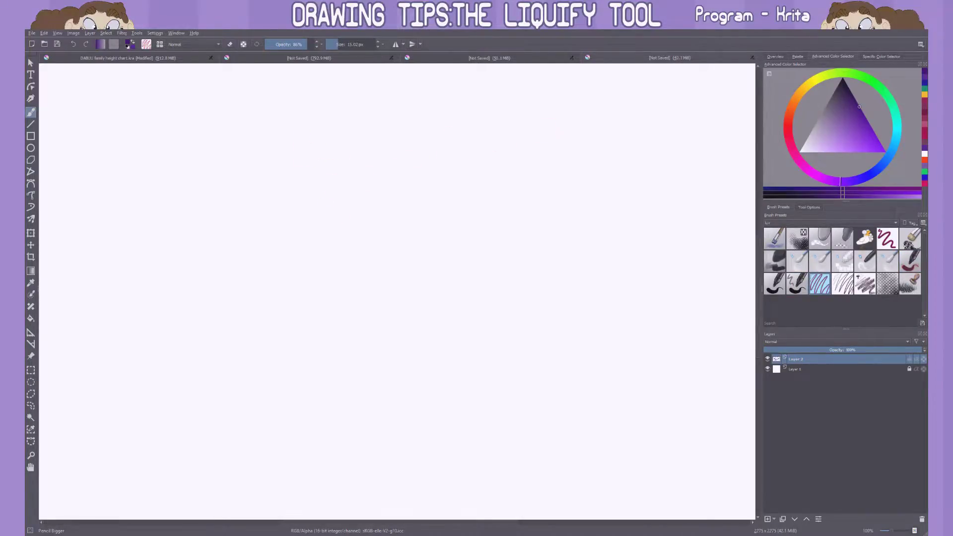
left_click_drag(315, 145, 315, 156)
left_click_drag(292, 188, 303, 224)
mouse_move(318, 191)
left_mouse_down()
mouse_move(343, 177)
mouse_move(416, 179)
mouse_move(525, 115)
left_mouse_up()
mouse_move(379, 267)
left_mouse_down()
mouse_move(406, 238)
mouse_move(464, 214)
left_mouse_up()
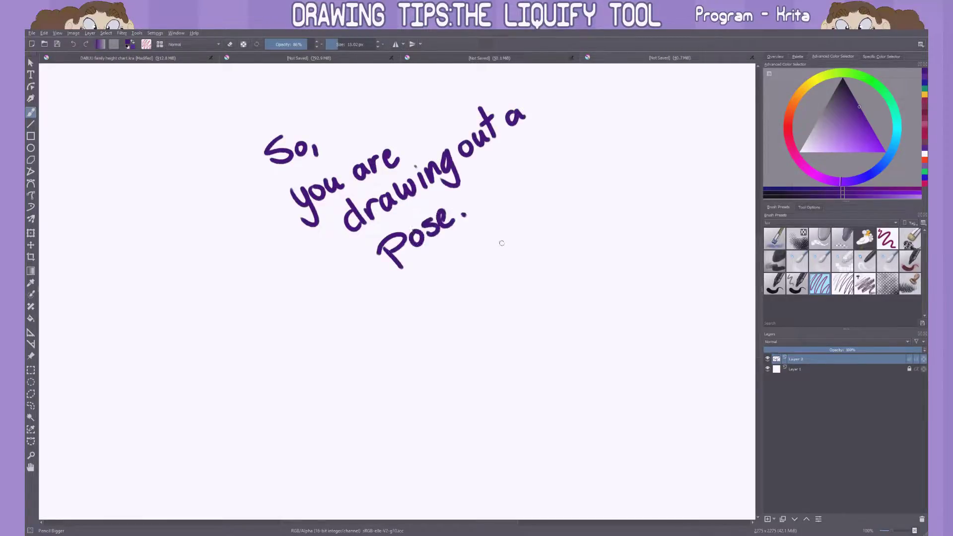
Fade the intro text and move it to the top-left corner.
key("ctrl+t")
key("Return")
mouse_move(502, 245)
left_mouse_down()
mouse_move(281, 208)
mouse_move(312, 226)
mouse_move(276, 302)
mouse_move(303, 332)
mouse_move(271, 397)
mouse_move(320, 471)
left_mouse_up()
On a new layer, sketch the figure's legs, thigh, front leg and forearm.
key("Insert")
left_click_drag(271, 392, 311, 503)
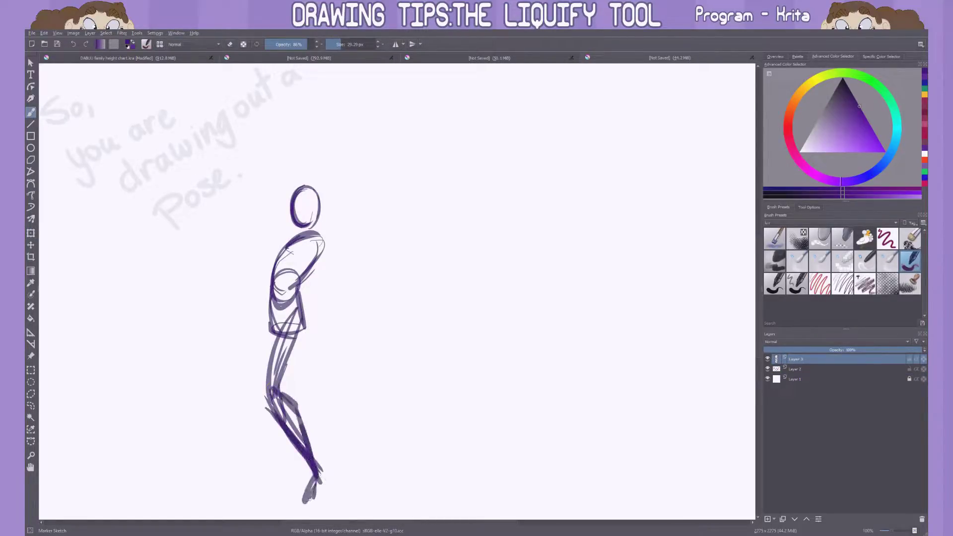
mouse_move(271, 329)
left_mouse_down()
mouse_move(217, 391)
mouse_move(278, 345)
mouse_move(309, 382)
left_mouse_up()
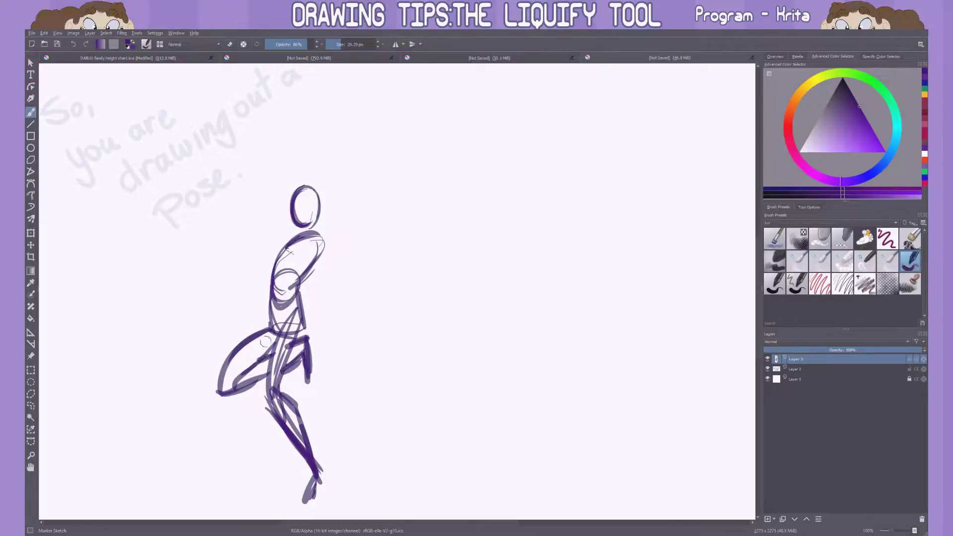
key("e")
key("e")
mouse_move(232, 353)
left_mouse_down()
mouse_move(274, 321)
mouse_move(267, 397)
left_mouse_up()
left_click_drag(320, 238, 357, 278)
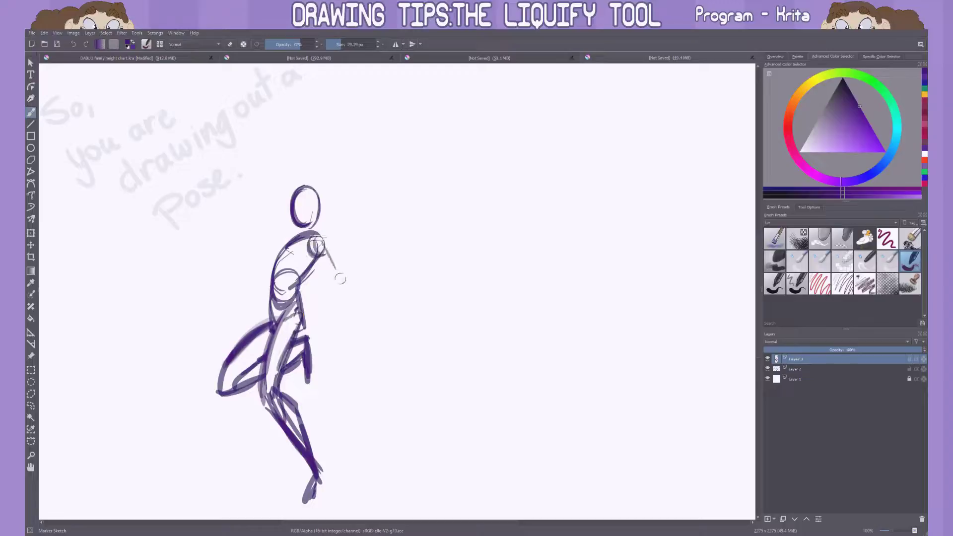
left_click_drag(335, 338, 353, 283)
Redraw the lowered arm and hand, then sketch the raised arm overhead.
key("ctrl+z")
key("ctrl+z")
left_click_drag(322, 234, 361, 320)
left_click_drag(332, 278, 381, 334)
left_click_drag(310, 247, 382, 340)
left_click_drag(293, 237, 248, 235)
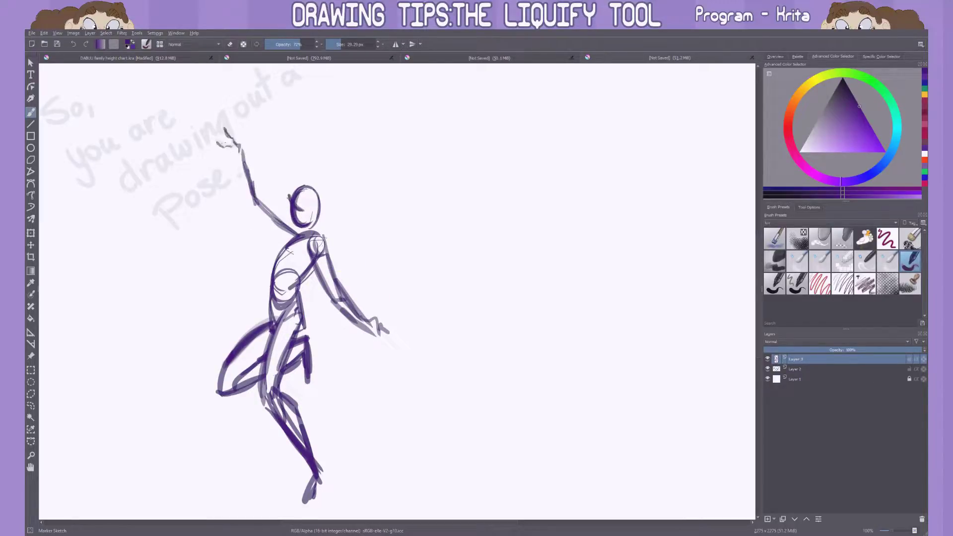
left_click_drag(231, 145, 268, 209)
left_click_drag(244, 169, 273, 232)
Shrink the raised arm slightly and return to the brush.
key("ctrl+t")
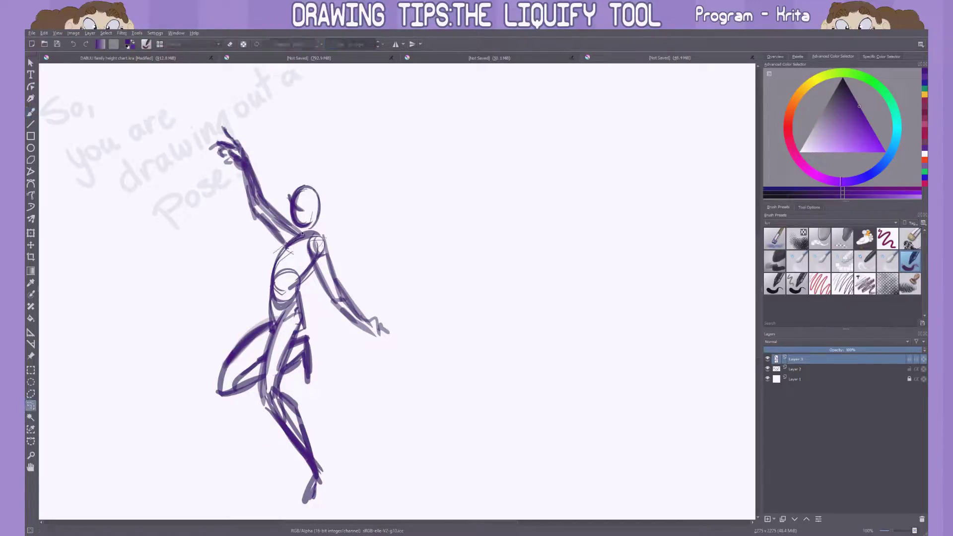
left_click_drag(188, 107, 183, 105)
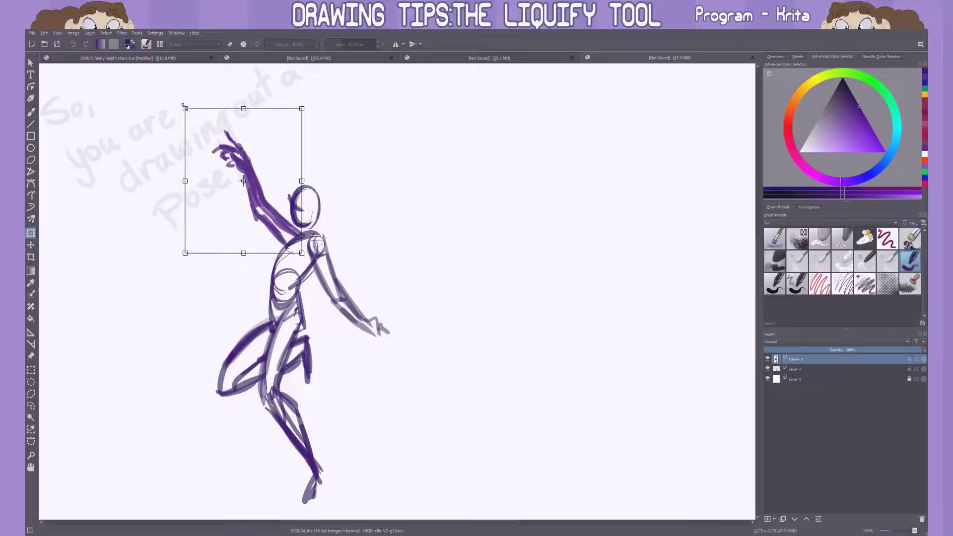
key("Return")
key("b")
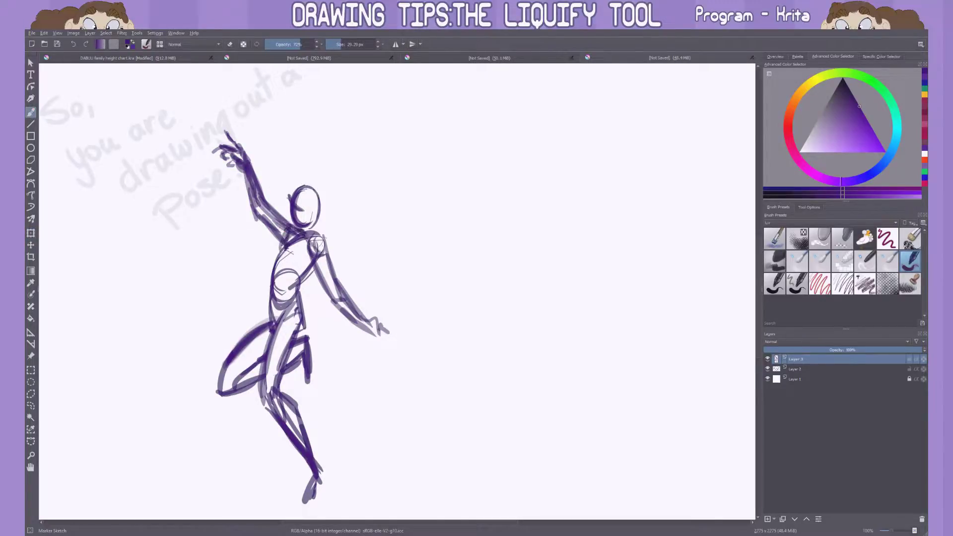
left_click(30, 406)
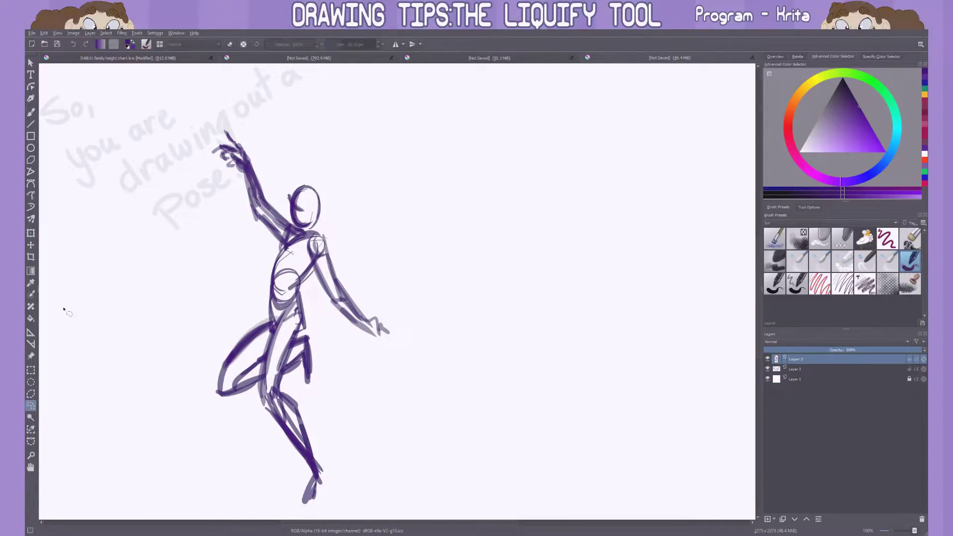
Handwrite 'you finish and think I wish this had more oomph'.
left_click(820, 284)
left_click(31, 112)
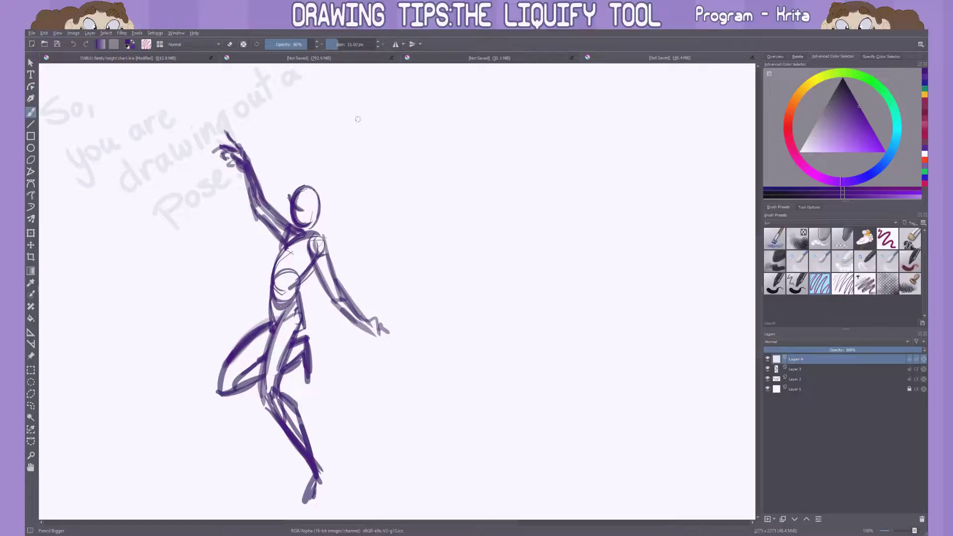
left_click_drag(382, 155, 491, 114)
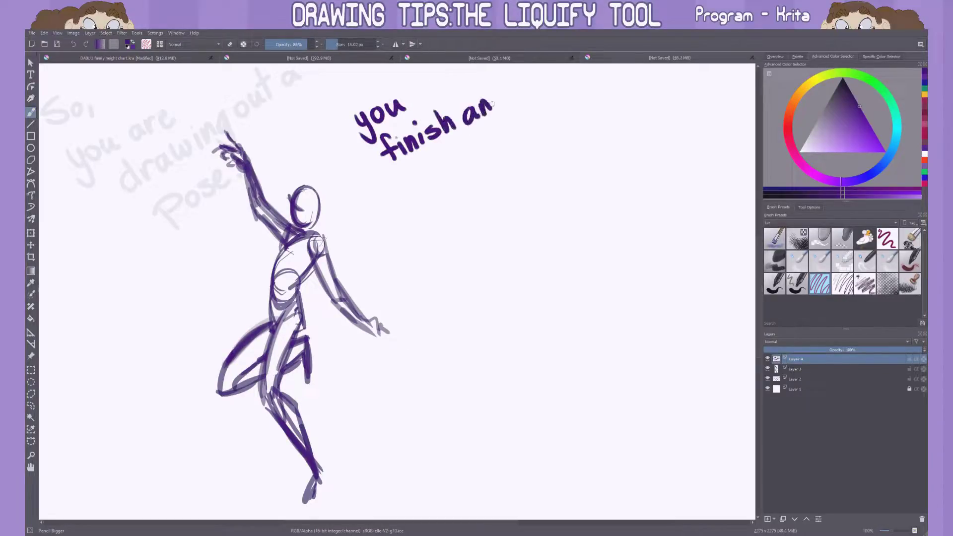
mouse_move(496, 80)
left_mouse_down()
mouse_move(422, 199)
mouse_move(458, 151)
left_mouse_up()
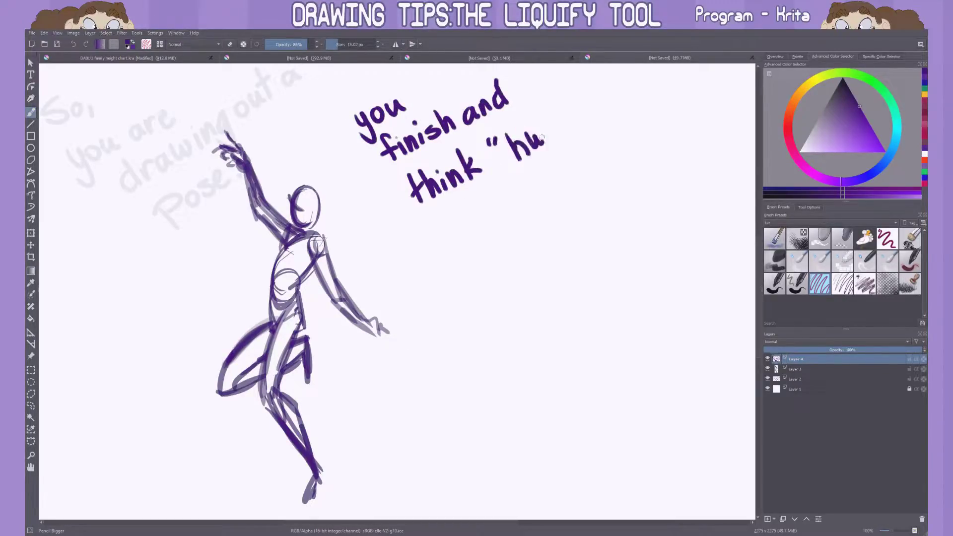
left_click_drag(487, 215, 633, 144)
left_click_drag(469, 290, 588, 211)
left_click_drag(590, 226, 601, 204)
left_click_drag(605, 187, 614, 209)
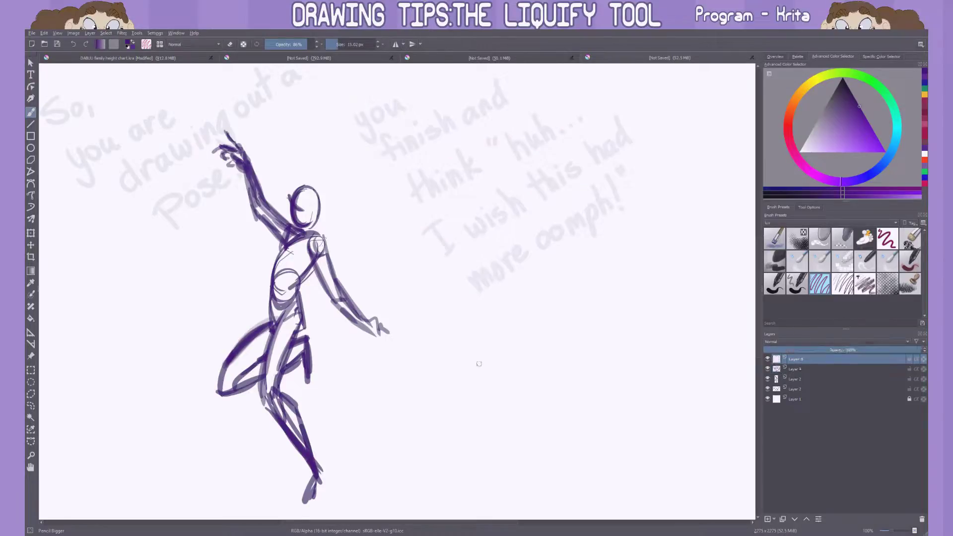
Fade the oomph note and write 'But you also think' below it.
left_click_drag(430, 314, 433, 343)
left_click_drag(432, 314, 442, 341)
left_click_drag(460, 323, 480, 335)
left_click_drag(477, 300, 496, 330)
left_click_drag(496, 318, 543, 322)
mouse_move(550, 311)
left_mouse_down()
mouse_move(562, 299)
mouse_move(567, 314)
left_mouse_up()
left_click_drag(575, 277, 602, 310)
left_click_drag(611, 288, 616, 292)
mouse_move(630, 268)
left_mouse_down()
mouse_move(646, 303)
mouse_move(670, 303)
left_mouse_up()
left_click_drag(694, 263, 712, 298)
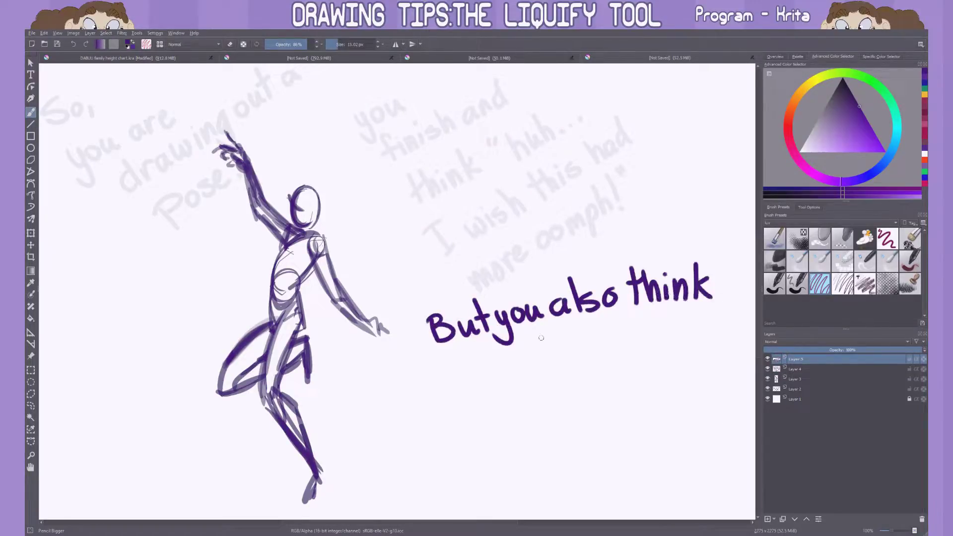
Handwrite the quote 'But I'm tired, Dont want to redraw'.
left_click_drag(441, 388, 464, 397)
mouse_move(469, 377)
left_mouse_down()
mouse_move(492, 358)
mouse_move(516, 392)
left_mouse_up()
left_click_drag(529, 362, 553, 379)
left_click_drag(566, 338, 581, 373)
left_click_drag(586, 355, 589, 374)
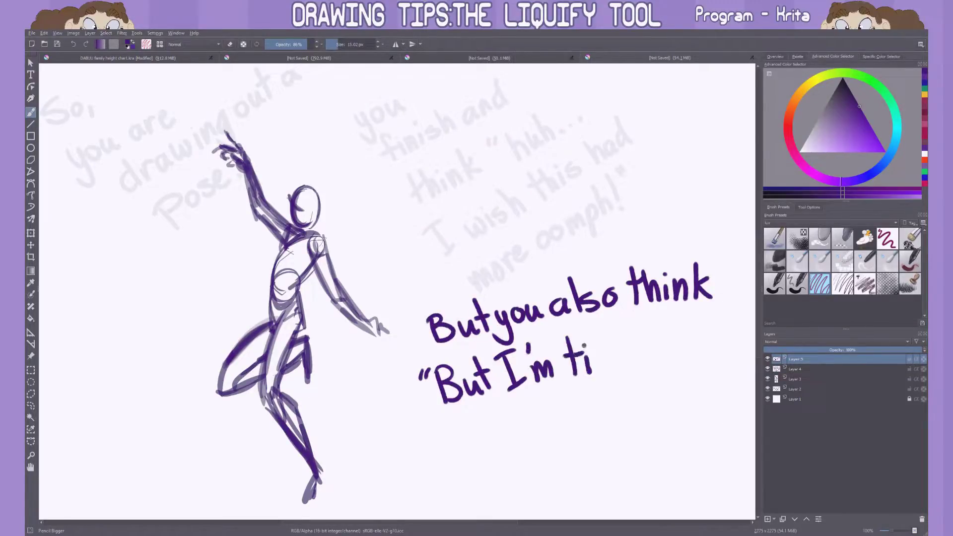
left_click_drag(660, 330, 637, 381)
mouse_move(646, 367)
left_mouse_down()
mouse_move(695, 358)
mouse_move(720, 337)
left_mouse_up()
mouse_move(449, 422)
left_mouse_down()
mouse_move(564, 427)
mouse_move(673, 408)
mouse_move(676, 392)
left_mouse_up()
Finish the quote with 'all of this till it looks right'.
left_click_drag(690, 407, 730, 377)
left_click_drag(472, 487, 625, 441)
left_click_drag(630, 447, 676, 469)
key("ctrl+z")
left_click_drag(695, 449, 715, 462)
left_click_drag(722, 427, 745, 449)
mouse_move(508, 501)
left_mouse_down()
mouse_move(533, 517)
mouse_move(588, 507)
left_mouse_up()
Shrink both the 'But you' note and the oomph note.
key("ctrl+t")
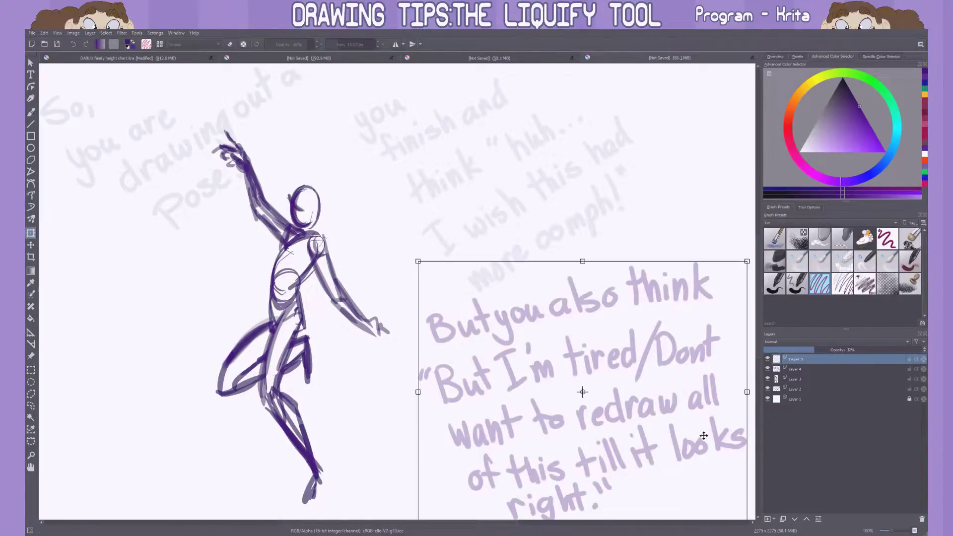
left_click_drag(749, 516, 598, 336)
key("Return")
left_click(803, 369)
key("ctrl+t")
left_click_drag(351, 79, 483, 148)
left_click(797, 359, "shift")
Group both note layers and move the group left of the figure.
key("ctrl+g")
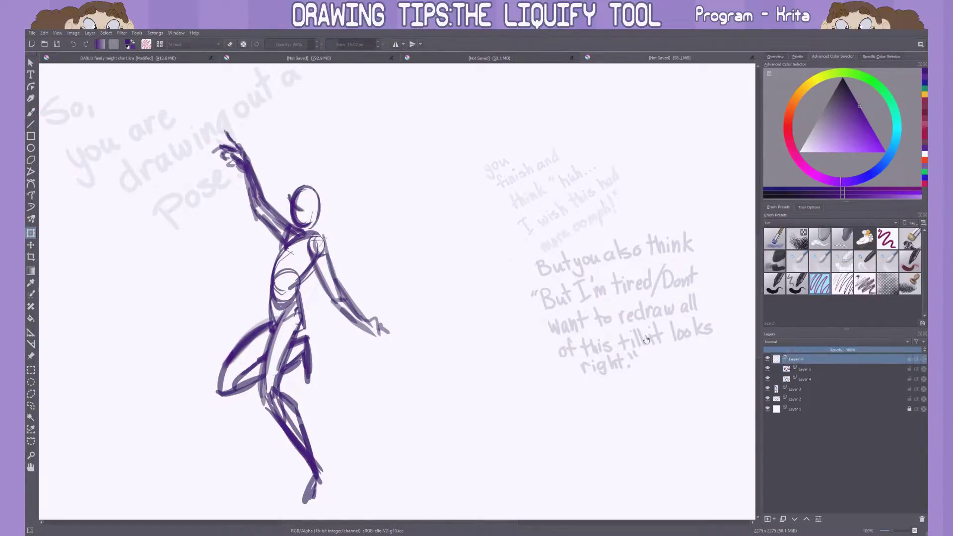
key("ctrl+t")
left_click_drag(656, 368, 142, 323)
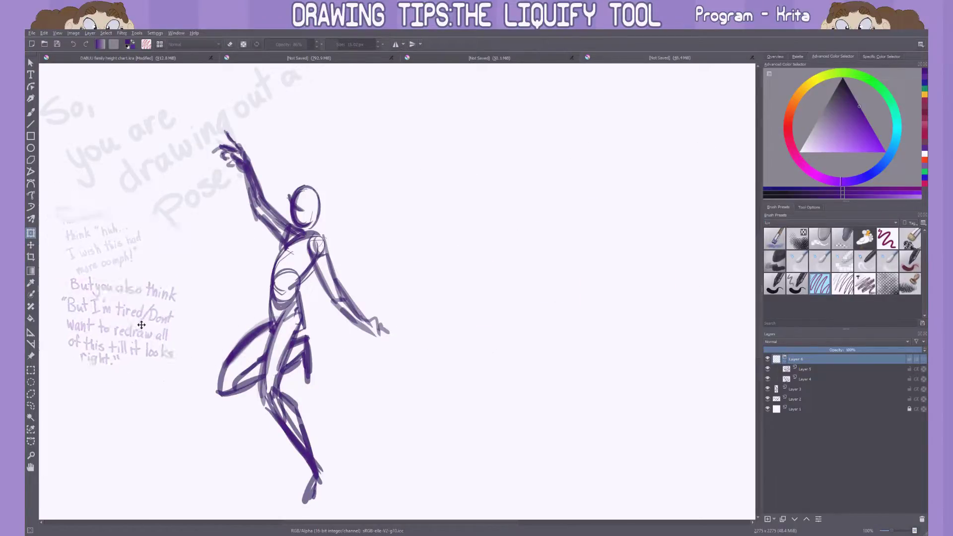
key("b")
Add a new layer and begin writing 'If you thought'.
left_click(797, 389)
key("Insert")
mouse_move(367, 117)
left_mouse_down()
mouse_move(412, 126)
mouse_move(579, 119)
left_mouse_up()
Complete 'If you thought this… Then I have the tool for you!!' with an underline.
mouse_move(586, 84)
left_mouse_down()
mouse_move(633, 116)
mouse_move(657, 116)
left_mouse_up()
left_click_drag(345, 201, 373, 233)
left_click_drag(377, 179, 444, 226)
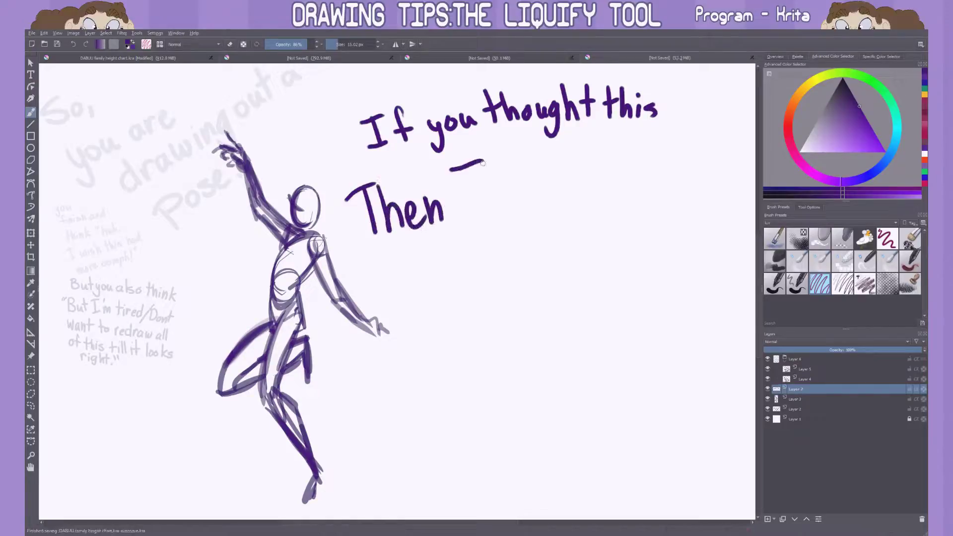
left_click_drag(449, 163, 494, 214)
left_click_drag(519, 151, 599, 199)
mouse_move(610, 144)
left_mouse_down()
mouse_move(703, 203)
mouse_move(749, 171)
left_mouse_up()
mouse_move(427, 251)
left_mouse_down()
mouse_move(485, 283)
mouse_move(546, 273)
mouse_move(660, 314)
left_mouse_up()
left_click_drag(450, 317, 627, 316)
Fade the 'If you thought' note and shrink it toward the top.
left_click_drag(851, 350, 791, 350)
key("ctrl+t")
left_click_drag(546, 224, 377, 124)
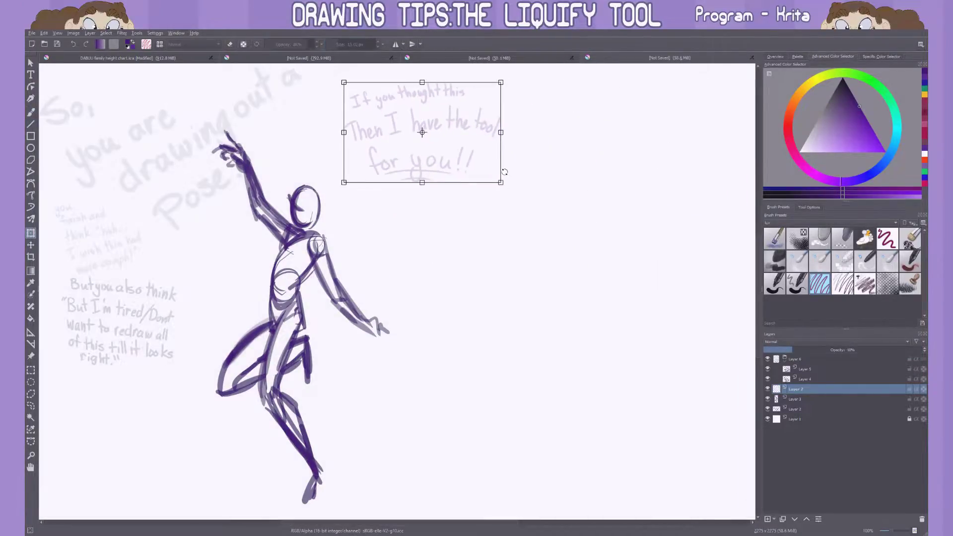
key("b")
On a new layer, handwrite 'The liquify tool!'.
key("Insert")
mouse_move(390, 183)
left_mouse_down()
mouse_move(421, 165)
mouse_move(471, 189)
left_mouse_up()
mouse_move(487, 139)
left_mouse_down()
mouse_move(501, 188)
mouse_move(590, 149)
mouse_move(579, 183)
left_mouse_up()
left_click_drag(603, 106, 608, 149)
left_click_drag(600, 133, 629, 127)
left_click_drag(619, 134, 650, 130)
left_click_drag(656, 96, 661, 136)
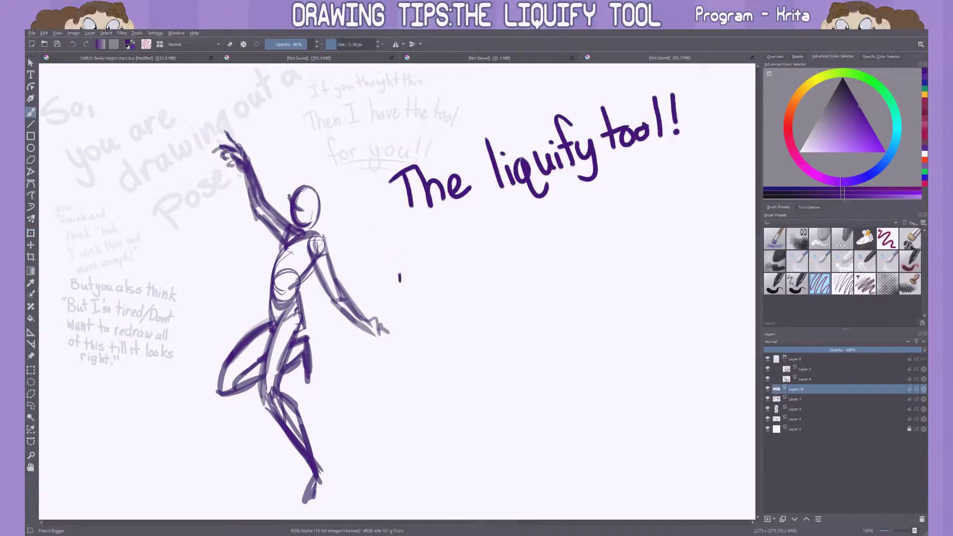
Add 'Not every program has it, Krita + PS do.' below.
left_click_drag(583, 191, 592, 213)
left_click_drag(603, 200, 601, 209)
left_click_drag(616, 193, 611, 208)
left_click_drag(627, 190, 629, 201)
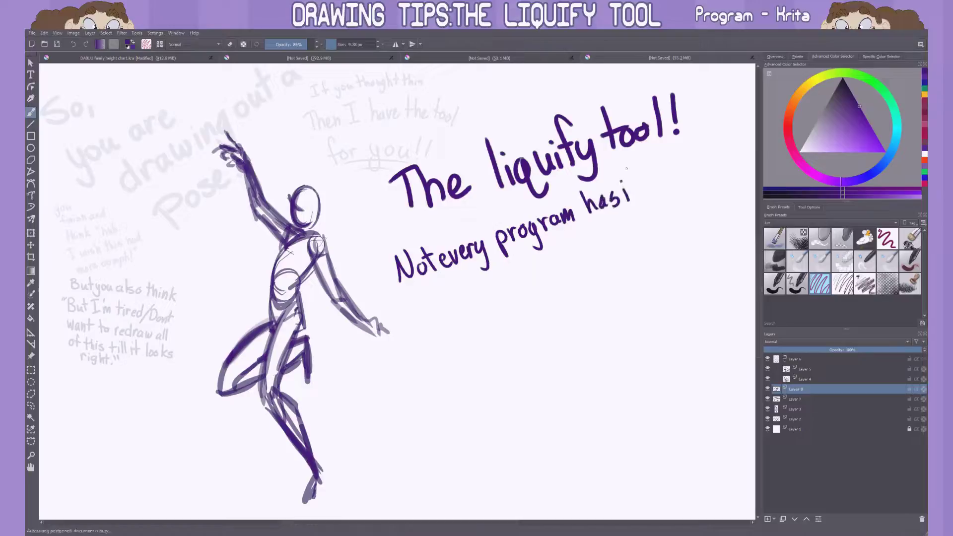
left_click_drag(663, 172, 728, 151)
mouse_move(407, 331)
left_mouse_down()
mouse_move(422, 307)
mouse_move(429, 323)
left_mouse_up()
mouse_move(474, 293)
left_mouse_down()
mouse_move(464, 310)
mouse_move(500, 300)
left_mouse_up()
Shrink, tilt and fade the liquify note beside the figure.
key("ctrl+t")
mouse_move(730, 335)
left_mouse_down()
mouse_move(543, 227)
mouse_move(502, 175)
mouse_move(434, 244)
left_mouse_up()
left_click_drag(874, 350, 844, 350)
key("Insert")
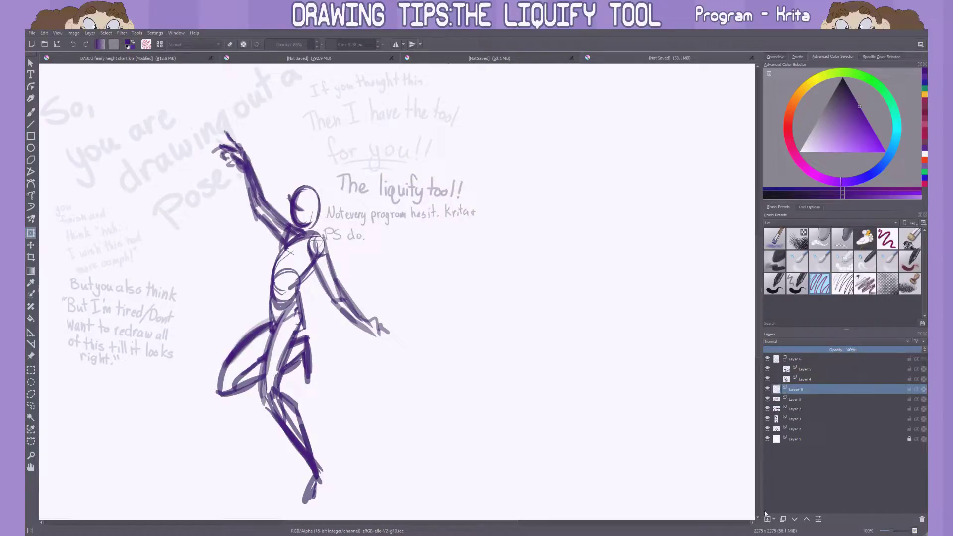
key("b")
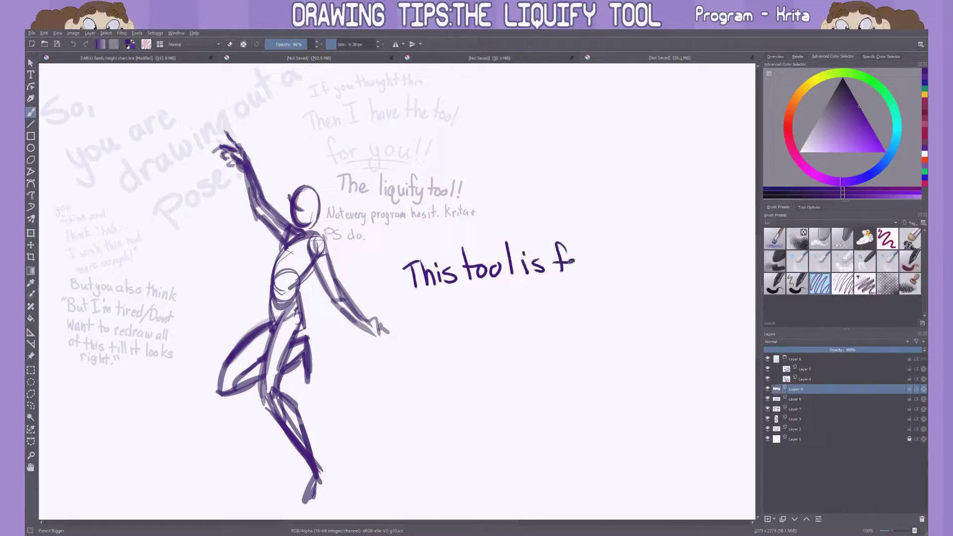
Write 'This tool is found here in the transform tool!' with a curving arrow to the left edge.
key("ctrl+z")
left_click_drag(502, 239, 501, 276)
mouse_move(621, 260)
left_mouse_down()
mouse_move(566, 330)
mouse_move(71, 263)
left_mouse_up()
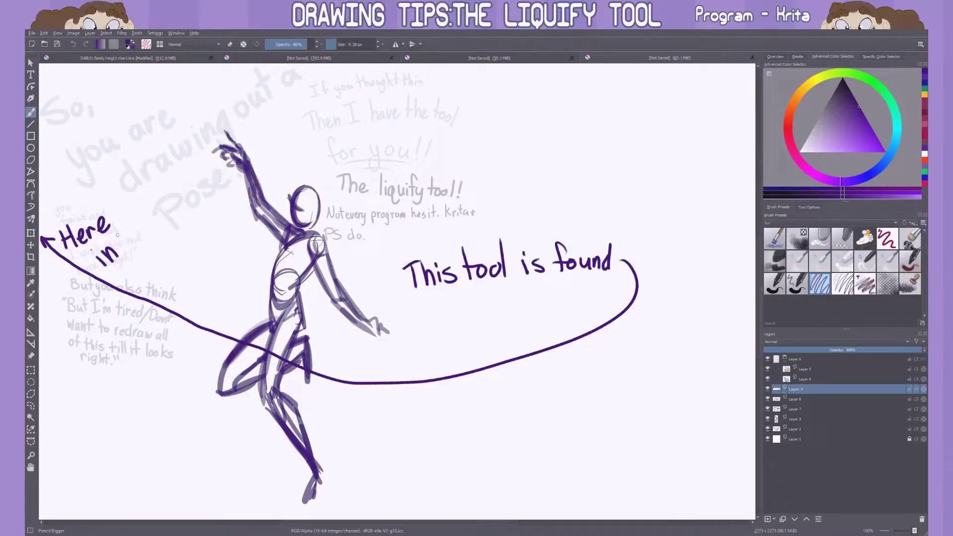
left_click_drag(153, 269, 214, 221)
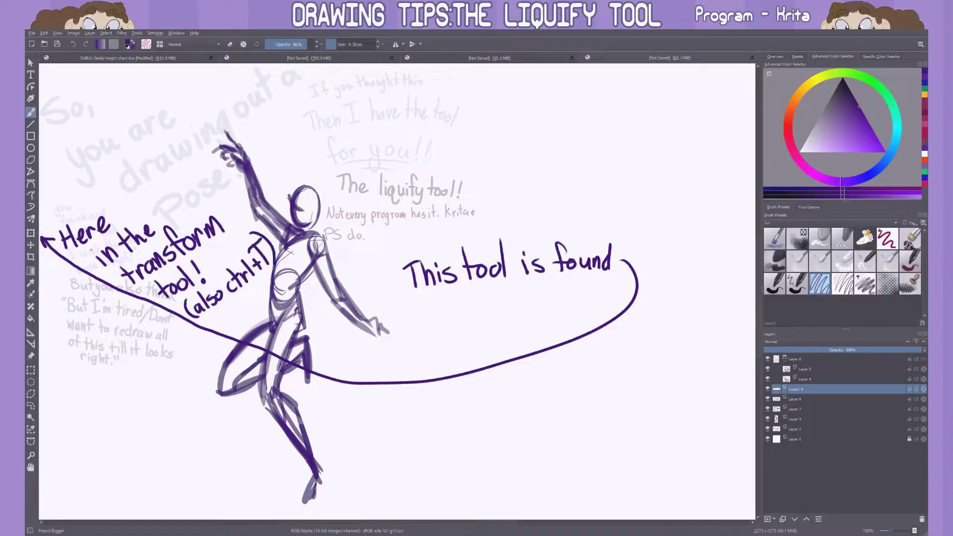
Shrink the arrow note into the upper left and move the grouped notes down.
key("ctrl+t")
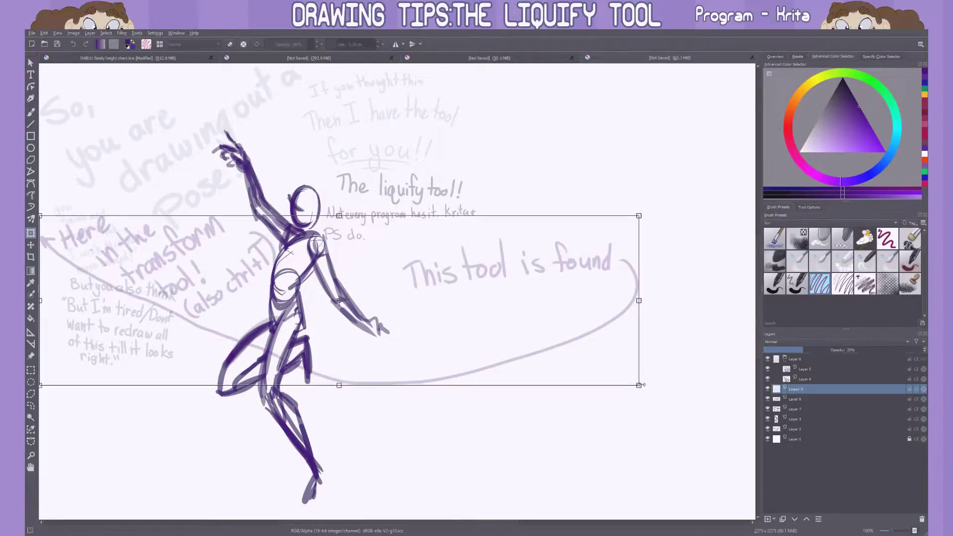
left_click_drag(638, 395, 233, 276)
key("Return")
left_click_drag(70, 295, 70, 351)
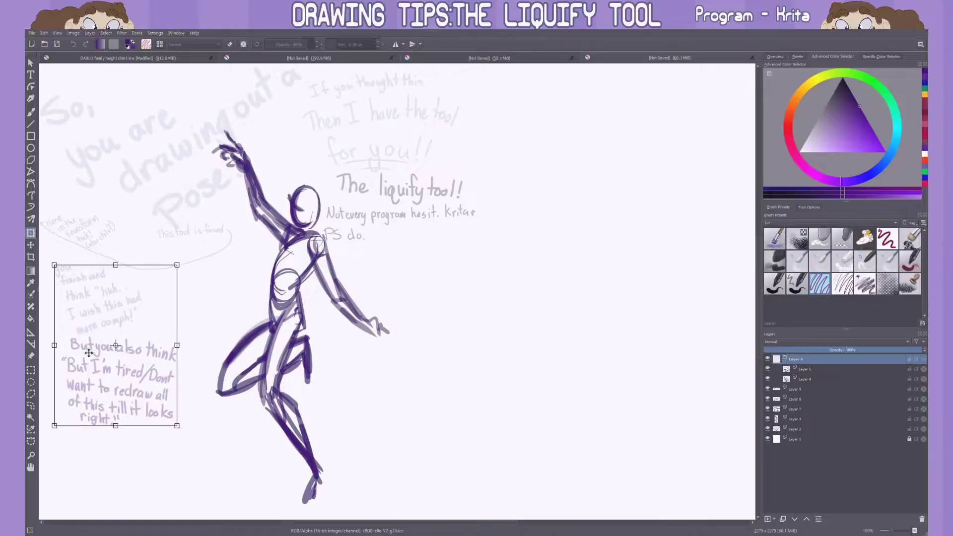
key("Return")
On a new layer, handwrite 'It is then' with the brush.
left_click(768, 519)
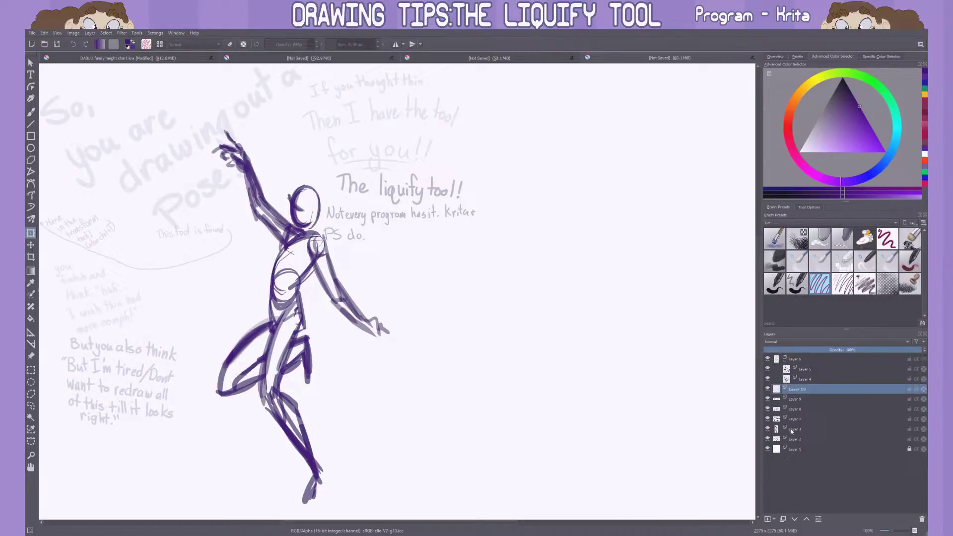
key("b")
left_click_drag(409, 259, 432, 252)
left_click_drag(421, 256, 423, 281)
left_click_drag(472, 255, 473, 269)
left_click_drag(485, 252, 477, 267)
left_click_drag(491, 233, 493, 264)
left_click_drag(486, 248, 499, 247)
left_click_drag(498, 231, 512, 259)
left_click_drag(515, 250, 645, 243)
Continue the note with 'selected From the transform options'.
left_click_drag(419, 296, 426, 332)
mouse_move(442, 315)
left_mouse_down()
mouse_move(494, 318)
mouse_move(677, 278)
mouse_move(688, 293)
left_mouse_up()
left_click_drag(432, 363, 428, 361)
left_click_drag(444, 360, 449, 393)
left_click_drag(461, 345, 464, 373)
Paste a snapshot of the transform Tool Options onto the canvas.
left_click(810, 208)
key("ctrl+t")
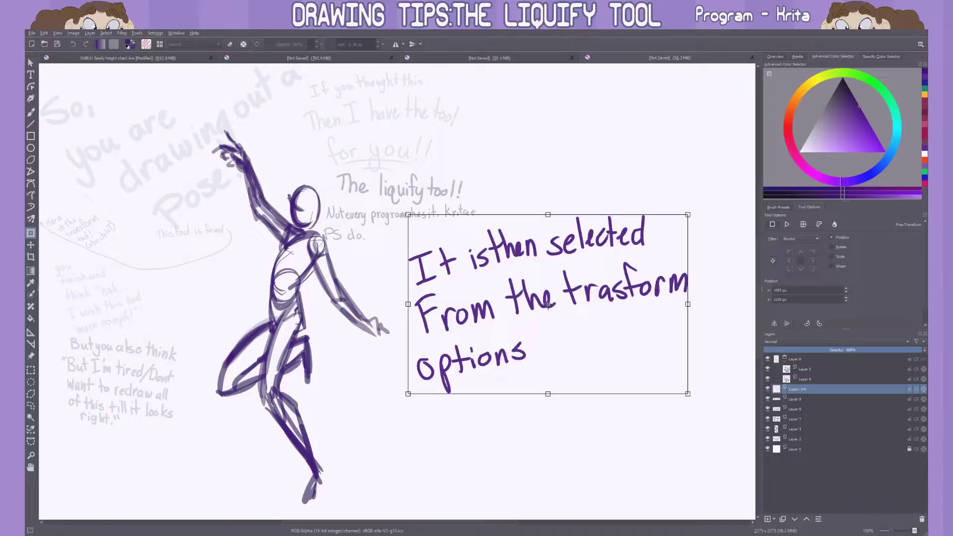
key("ctrl+c")
key("ctrl+v")
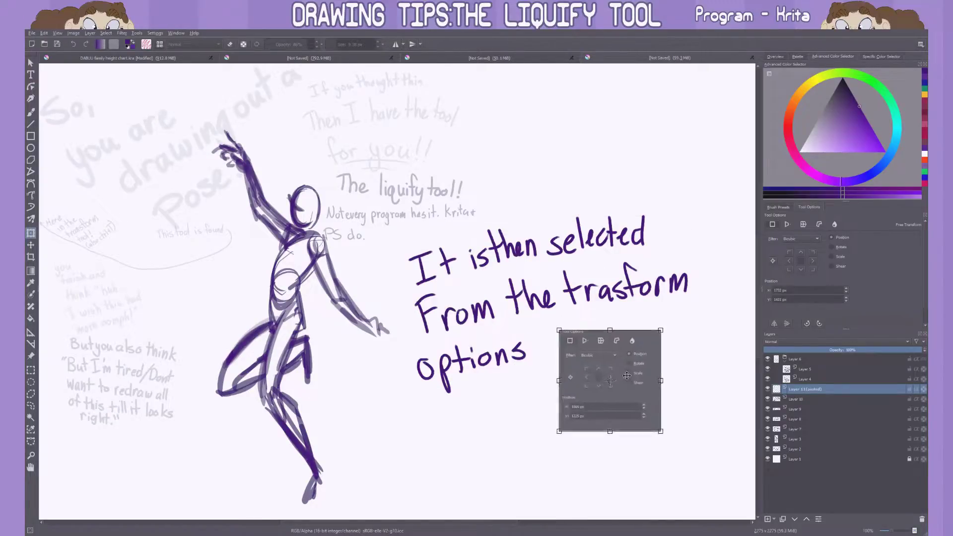
key("b")
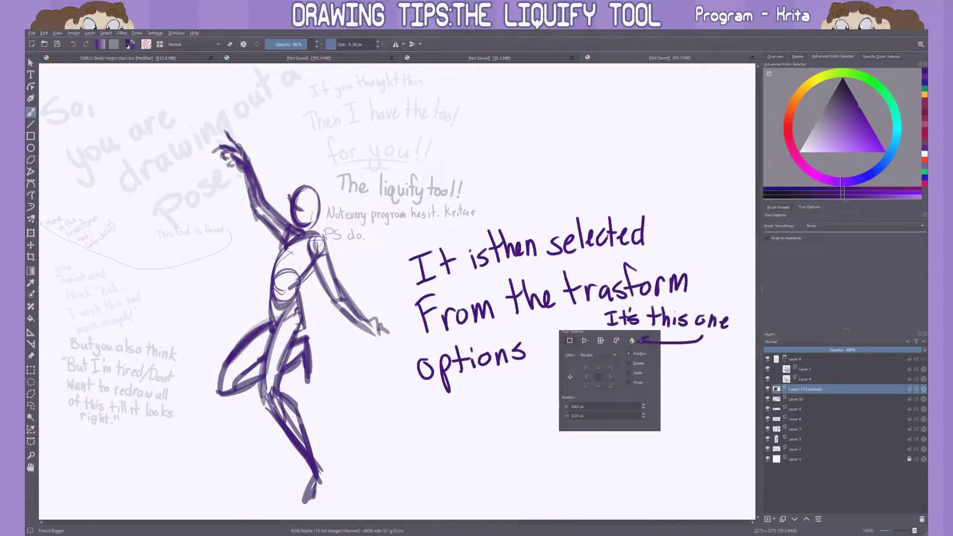
Group the note with the snapshot, shrink them and place them beside the liquify heading.
left_click(798, 402, "ctrl")
key("ctrl+g")
key("ctrl+t")
left_click_drag(730, 442, 659, 393)
left_click_drag(542, 266, 483, 297)
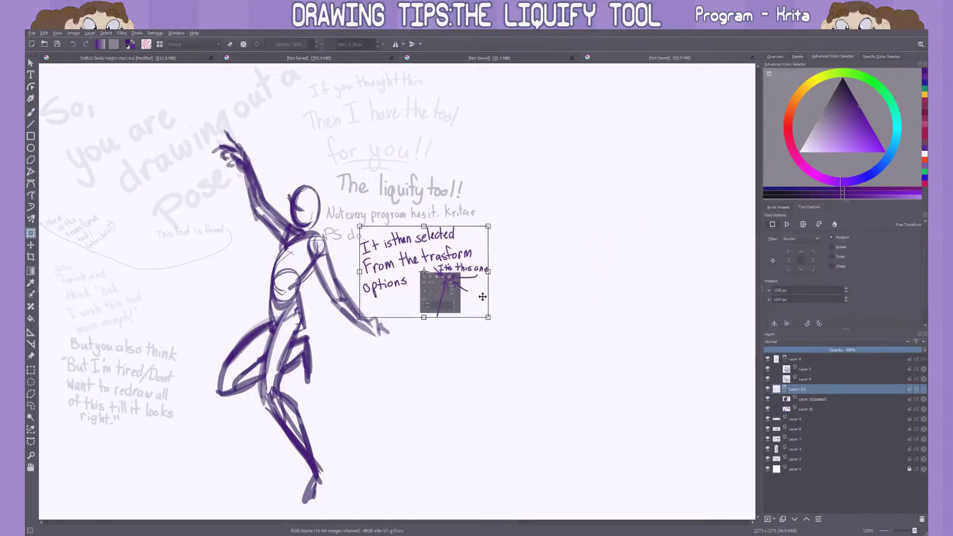
key("Return")
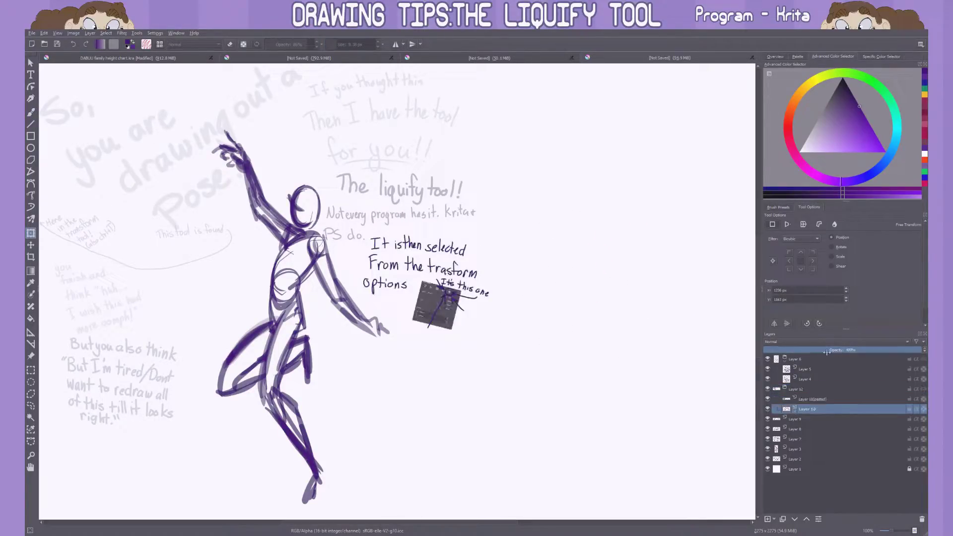
Lower the note layer's opacity and add a new empty layer.
left_click_drag(826, 352, 799, 352)
left_click(784, 388)
left_click(785, 359)
left_click(768, 518)
Handwrite the note 'It used for Pushing things around'.
key("b")
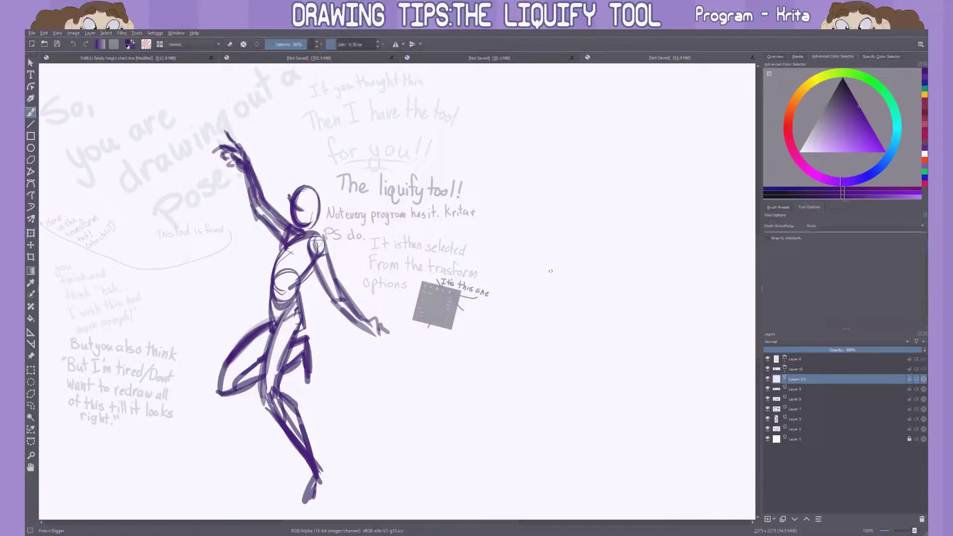
left_click_drag(582, 257, 595, 273)
left_click_drag(605, 259, 597, 272)
left_click_drag(607, 265, 618, 272)
left_click_drag(627, 242, 628, 263)
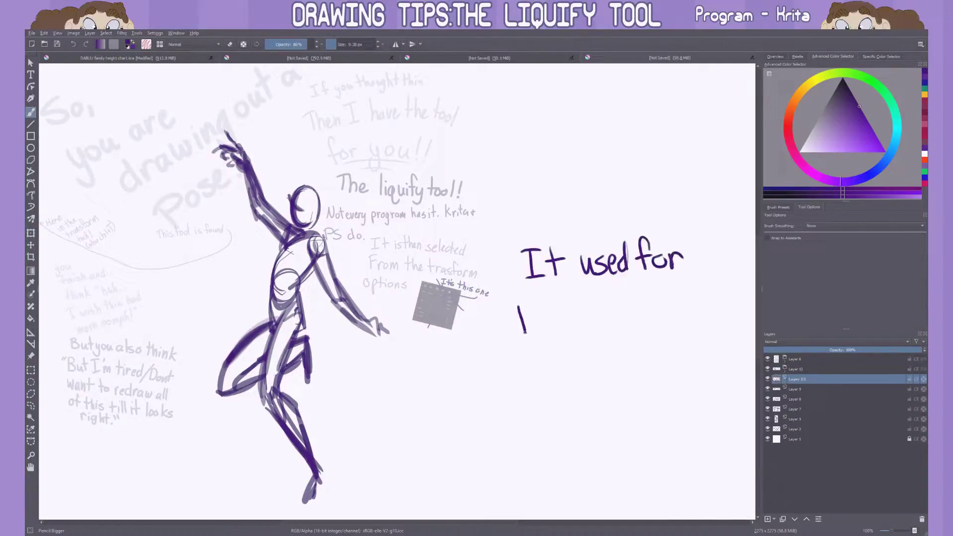
left_click_drag(592, 322, 600, 328)
left_click_drag(604, 317, 601, 342)
left_click_drag(621, 295, 620, 325)
left_click_drag(616, 307, 629, 304)
left_click_drag(631, 295, 643, 325)
left_click_drag(652, 312, 652, 323)
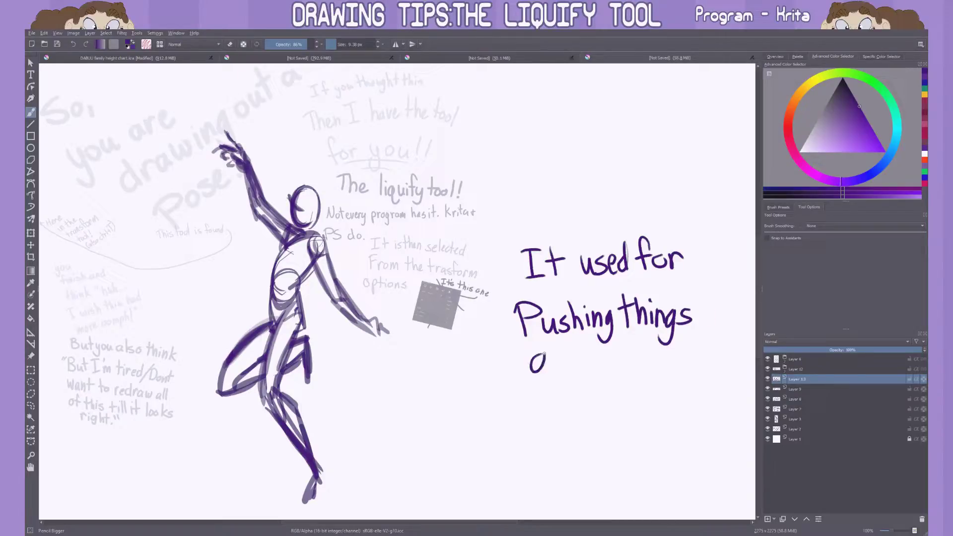
left_click_drag(544, 354, 631, 370)
Warp the note with Liquify, fade its opacity, then shrink and move it toward the top.
key("ctrl+t")
mouse_move(576, 358)
left_mouse_down()
mouse_move(531, 203)
mouse_move(495, 425)
mouse_move(485, 277)
mouse_move(575, 202)
mouse_move(559, 500)
mouse_move(576, 437)
left_mouse_up()
left_click_drag(851, 350, 794, 350)
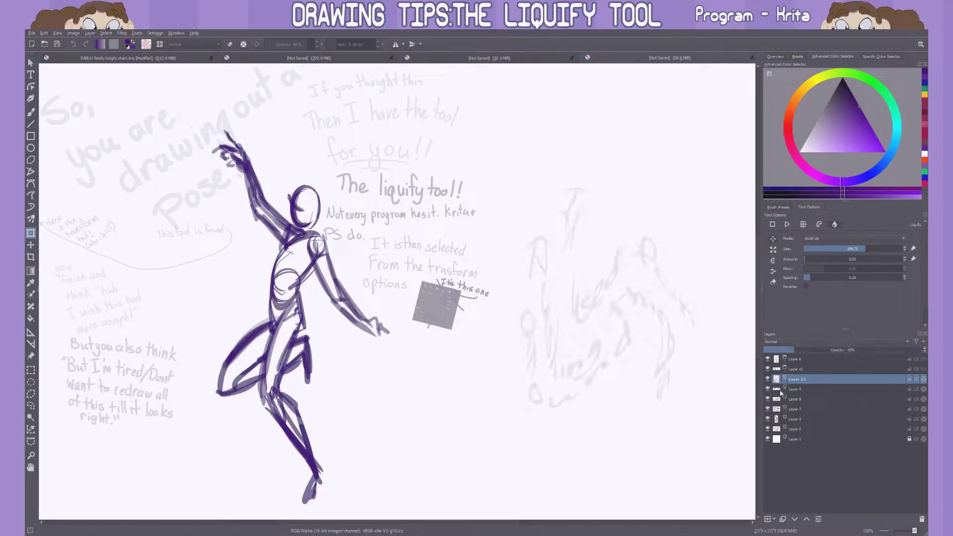
left_click(772, 224)
left_click_drag(755, 415, 621, 300)
left_click_drag(570, 243, 495, 118)
key("b")
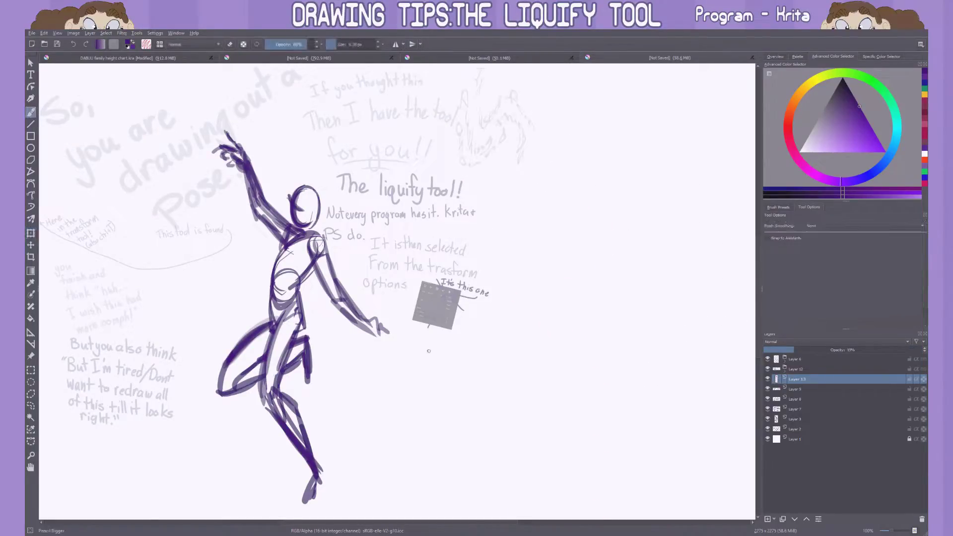
On a new layer, handwrite 'you can push poses, More + make subtle Changes to Faces +'.
key("Insert")
left_click_drag(523, 218, 534, 220)
left_click_drag(593, 229, 620, 233)
left_click_drag(628, 221, 680, 231)
mouse_move(693, 219)
left_mouse_down()
mouse_move(725, 233)
mouse_move(750, 223)
left_mouse_up()
left_click_drag(539, 275, 568, 263)
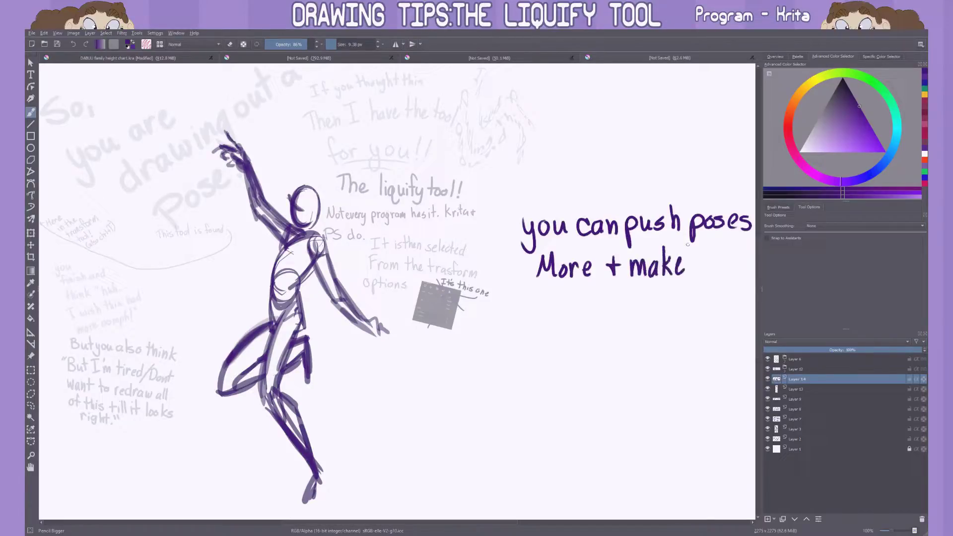
left_click_drag(689, 258, 750, 268)
left_click_drag(544, 297, 532, 318)
mouse_move(546, 293)
left_mouse_down()
mouse_move(586, 318)
mouse_move(608, 315)
left_mouse_up()
left_click_drag(616, 290, 642, 305)
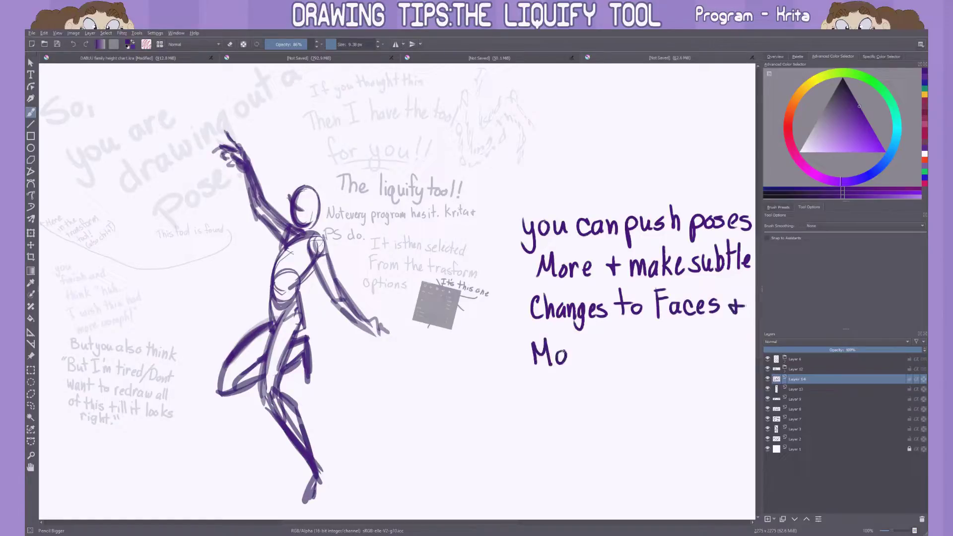
Undo a stray stroke, write 'Other', and start shrinking the note.
key("ctrl+z")
left_click_drag(538, 337, 538, 338)
left_click_drag(551, 337, 553, 360)
left_click_drag(567, 333, 577, 360)
left_click_drag(581, 351, 598, 359)
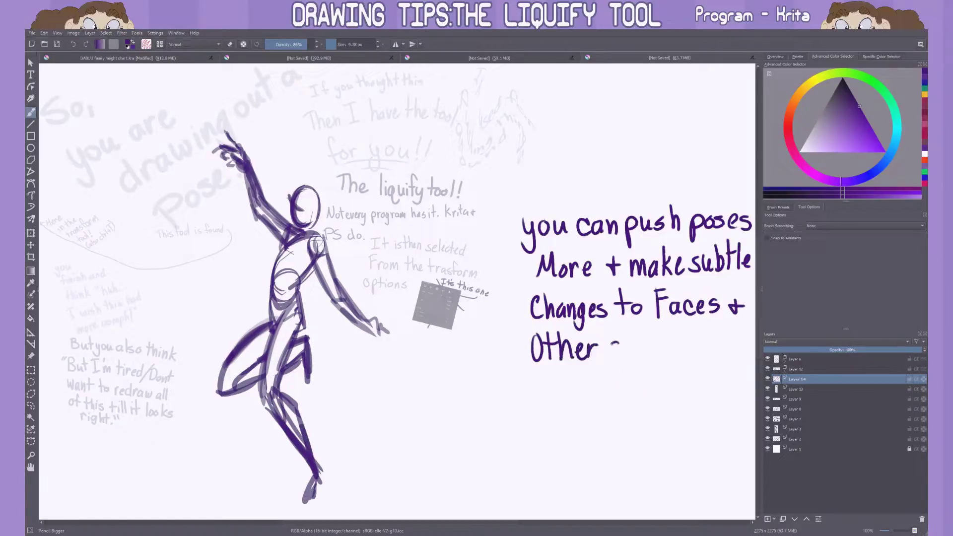
key("ctrl+t")
mouse_move(743, 323)
left_mouse_down()
mouse_move(742, 347)
mouse_move(645, 238)
left_mouse_up()
Move the pushing-poses note to the top right and add a new layer for the next note.
left_click_drag(575, 223, 596, 109)
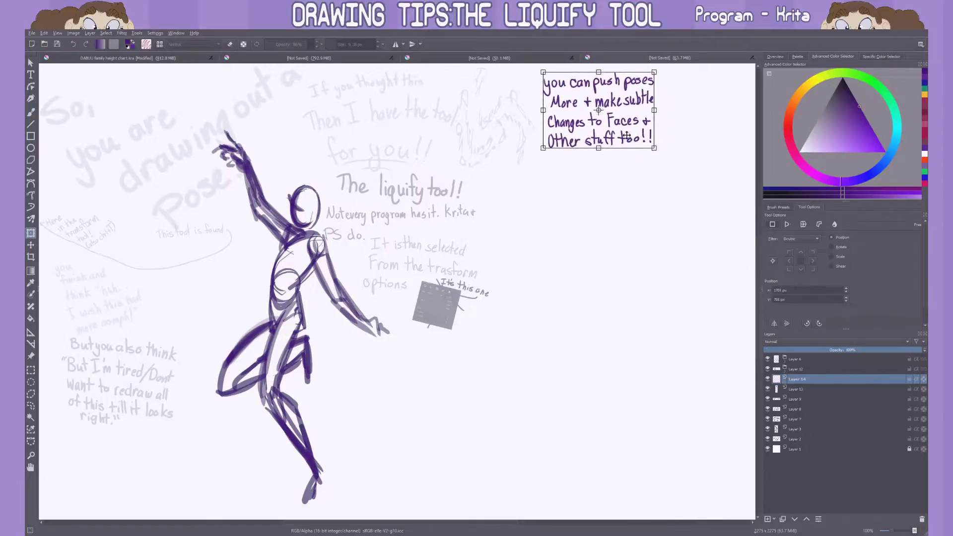
key("Return")
left_click(767, 518)
key("b")
Handwrite 'Remember this Pose? Let's try and push it!' under the figure with swoosh lines.
left_click_drag(344, 448, 370, 475)
left_click_drag(371, 464, 419, 466)
left_click_drag(419, 459, 446, 464)
left_click_drag(452, 430, 464, 449)
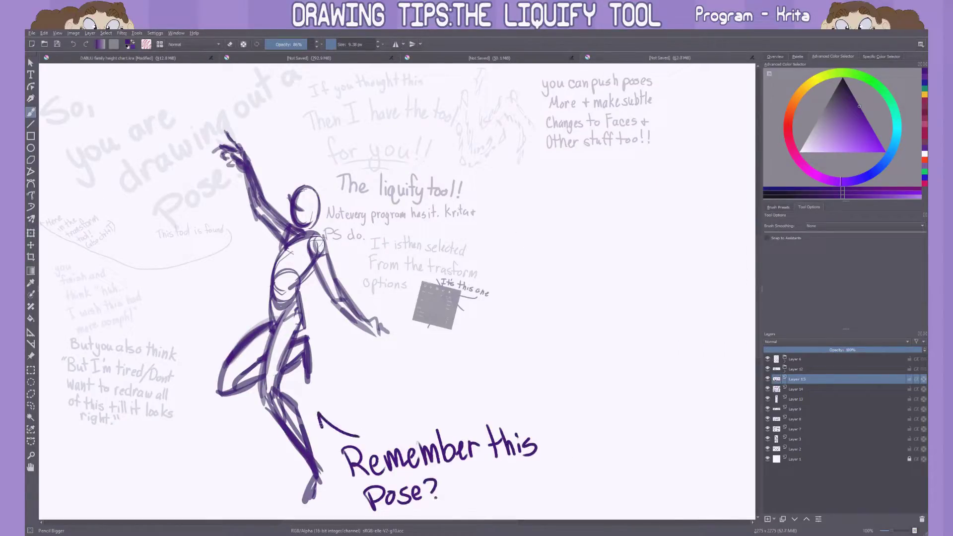
left_click_drag(546, 468, 559, 489)
left_click_drag(563, 472, 586, 498)
left_click_drag(598, 472, 636, 481)
left_click_drag(651, 462, 660, 482)
left_click_drag(667, 462, 689, 471)
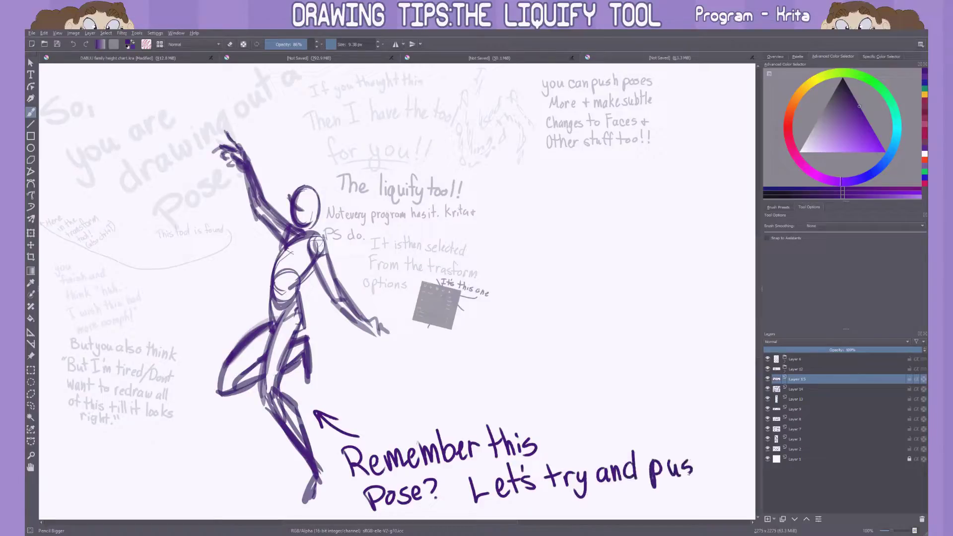
mouse_move(620, 516)
left_mouse_down()
mouse_move(749, 484)
mouse_move(745, 491)
mouse_move(650, 422)
left_mouse_up()
Shrink and tilt the note beside the figure, fade it, and merge all note layers.
key("ctrl+t")
left_click_drag(546, 472, 526, 378)
left_click_drag(570, 436, 551, 352)
key("Return")
left_click(789, 350)
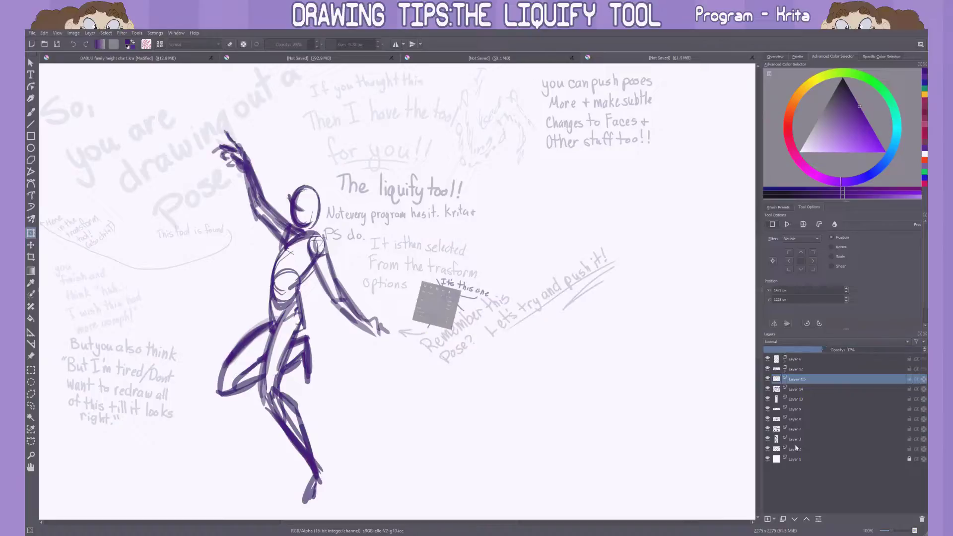
left_click(795, 429, "shift")
key("ctrl+e")
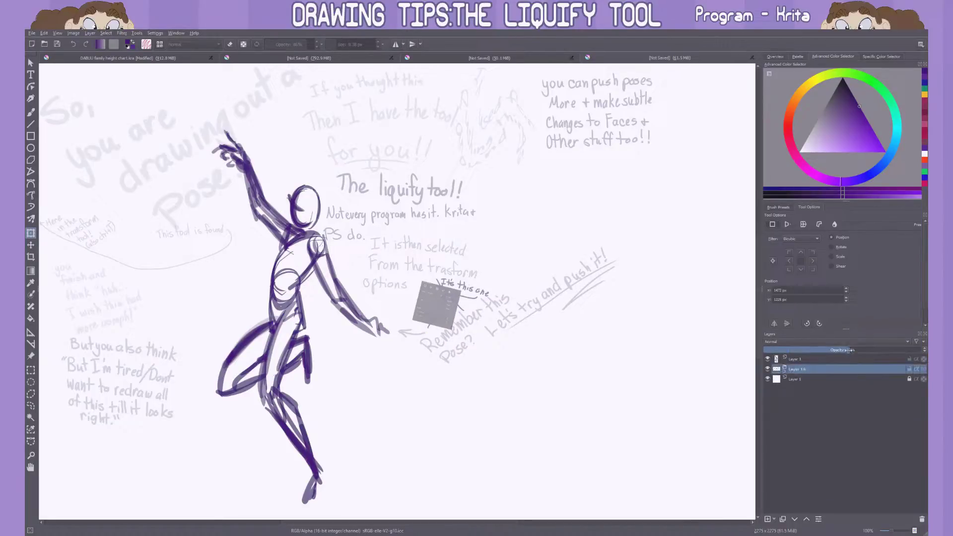
Fade the merged notes further and move the figure sketch to the canvas centre.
left_click_drag(844, 350, 799, 350)
left_click(806, 360)
left_click_drag(335, 381, 497, 379)
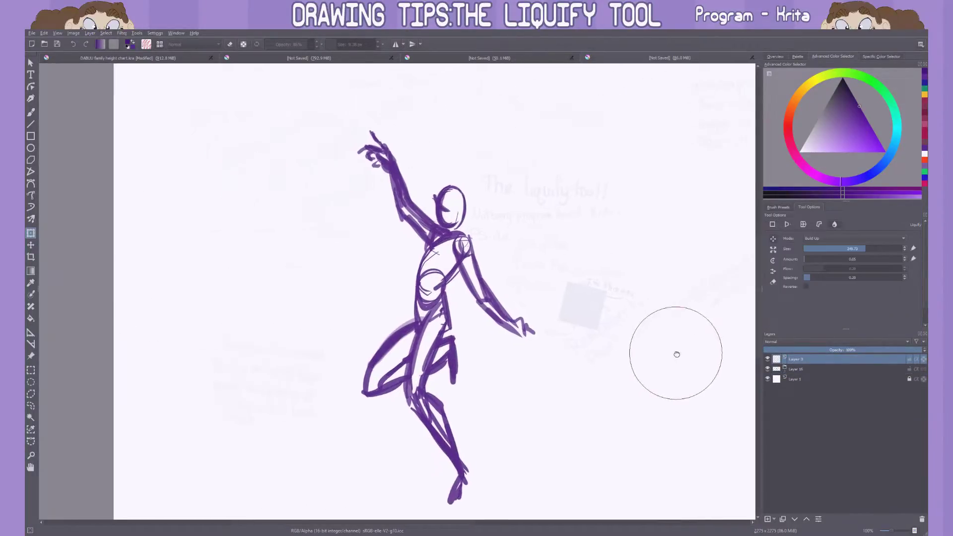
key("Return")
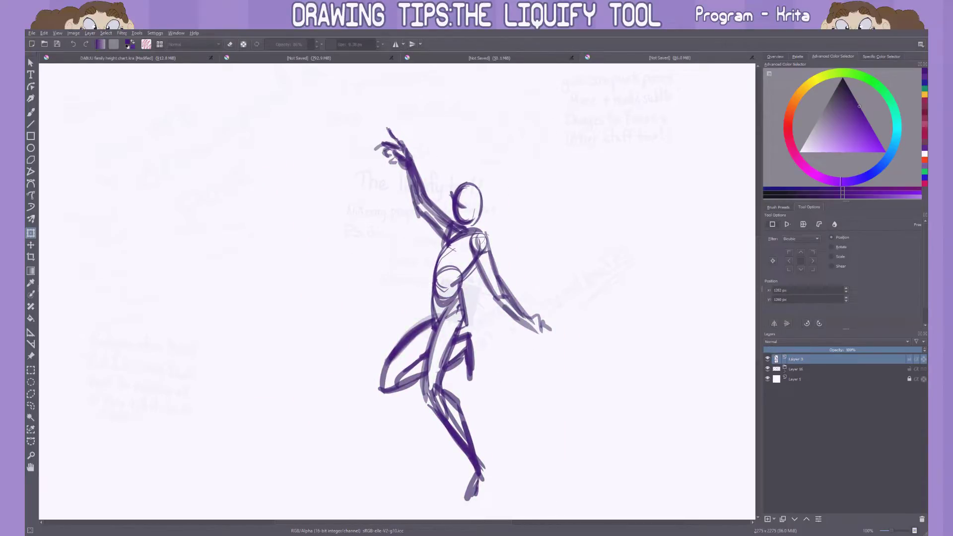
Liquify the figure's torso, arms and raised hand into a more stretched pose.
left_click(835, 224)
mouse_move(490, 286)
left_mouse_down()
mouse_move(457, 258)
mouse_move(472, 332)
mouse_move(511, 213)
left_mouse_up()
left_click_drag(527, 272, 543, 334)
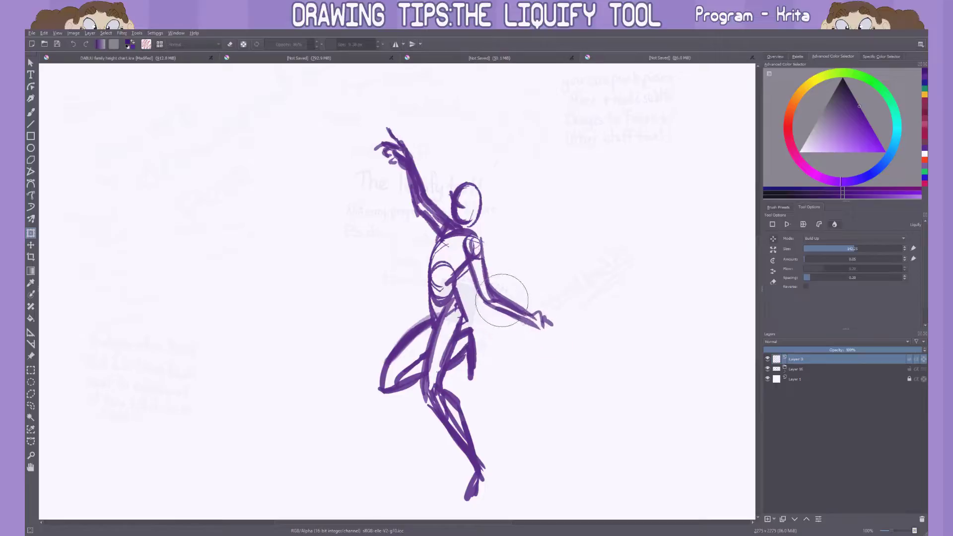
left_click_drag(501, 300, 517, 308)
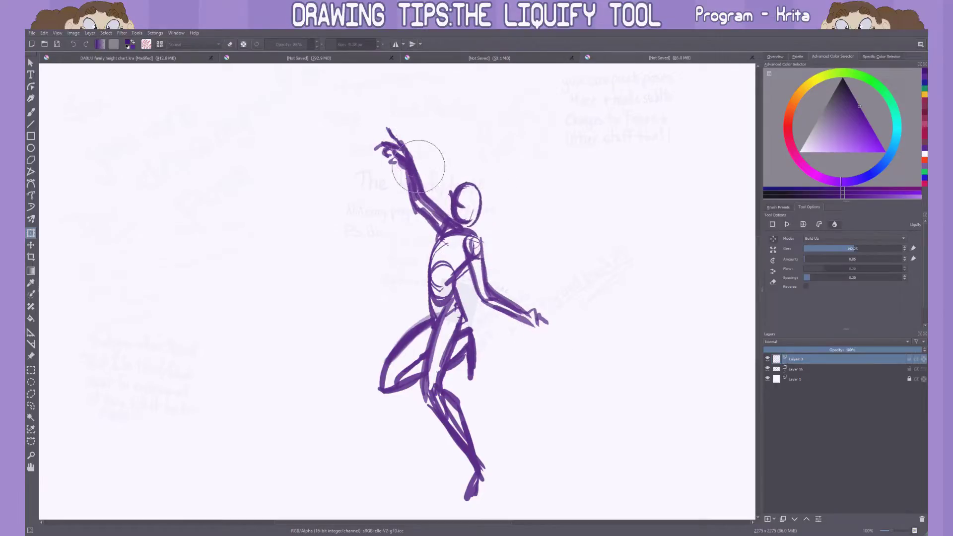
left_click_drag(419, 166, 394, 149)
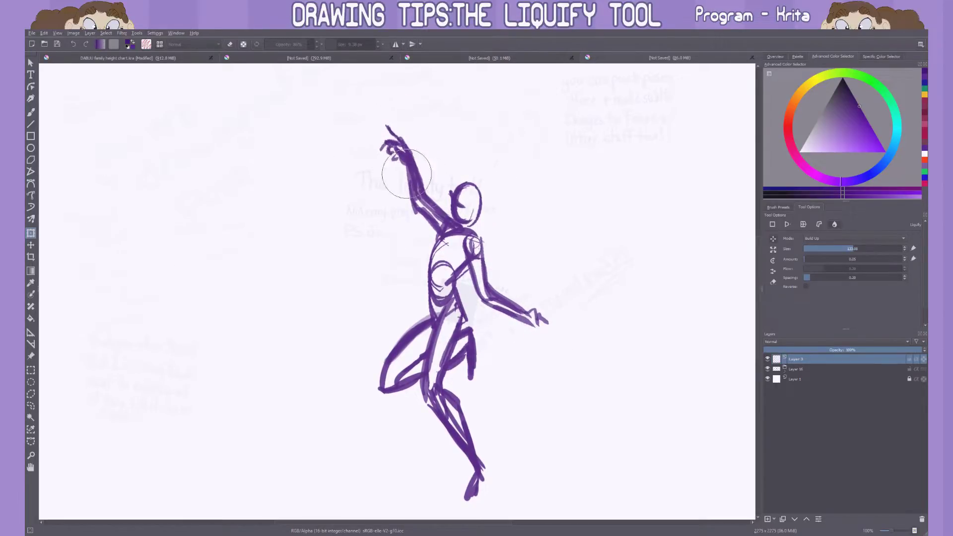
left_click_drag(423, 180, 415, 212)
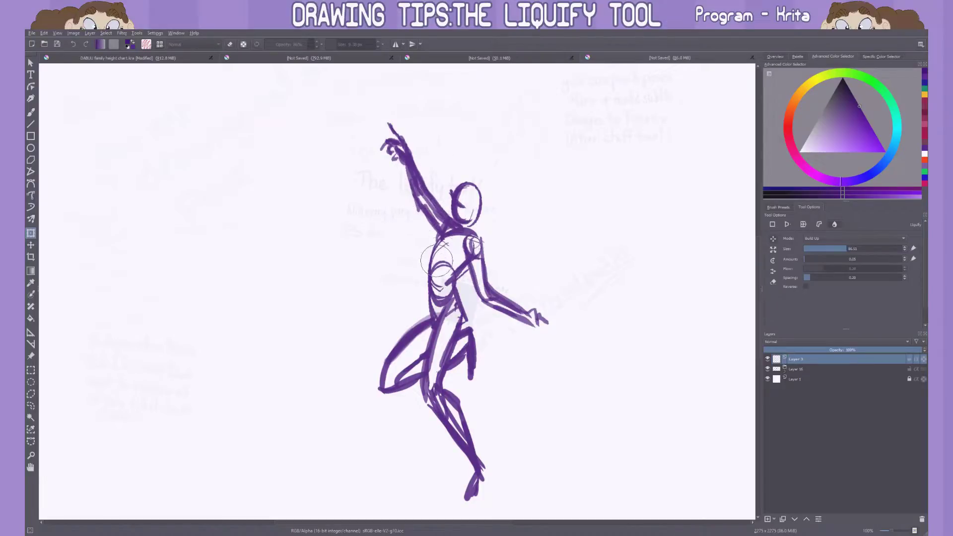
left_click_drag(437, 260, 469, 233)
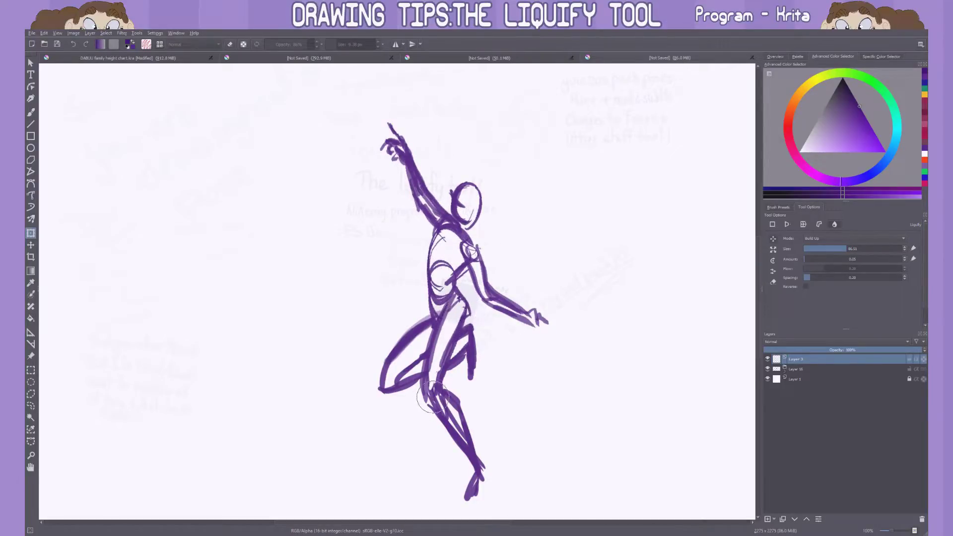
Swing the lower legs, knee and foot up and to the right, then apply the liquify.
mouse_move(446, 404)
left_mouse_down()
mouse_move(494, 457)
mouse_move(511, 394)
left_mouse_up()
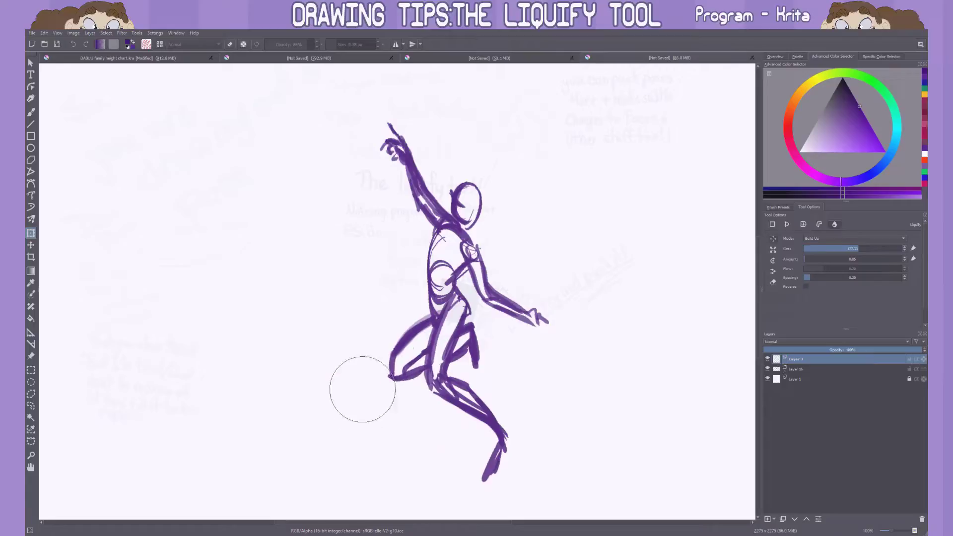
left_click_drag(363, 390, 395, 389)
mouse_move(473, 494)
left_mouse_down()
mouse_move(468, 420)
mouse_move(551, 417)
left_mouse_up()
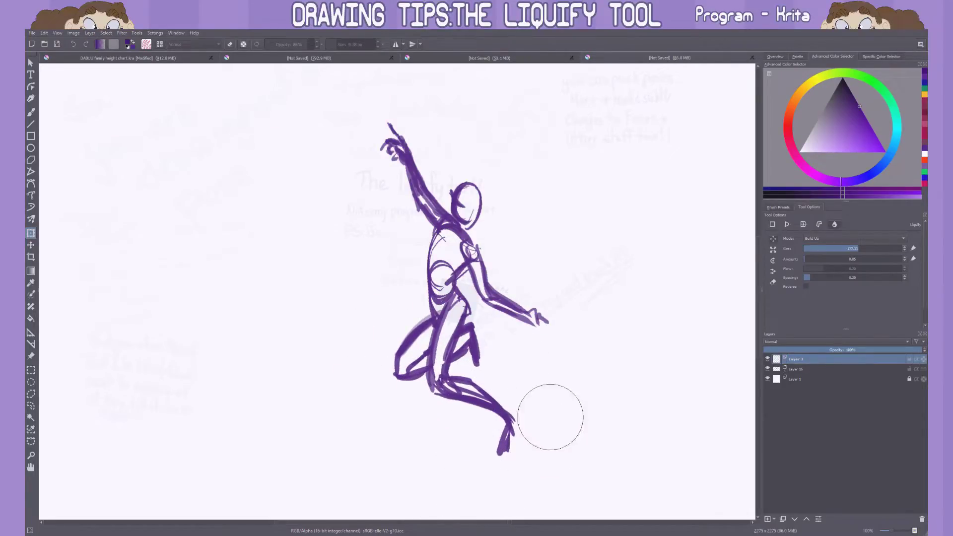
left_click(30, 406)
Rotate the selected lower body, warp the left thigh, and select the whole figure.
left_click_drag(394, 318, 534, 392)
key("ctrl+t")
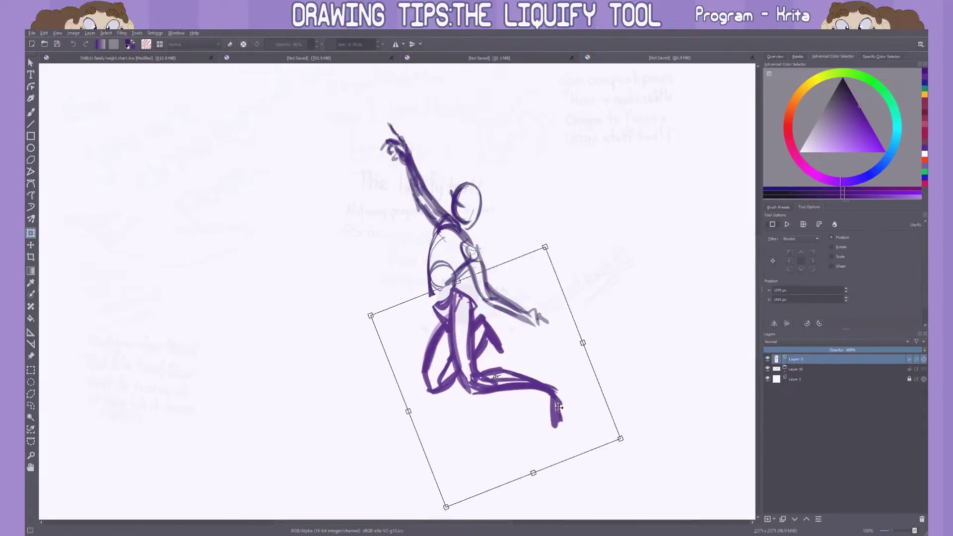
left_click(835, 224)
left_click_drag(422, 318, 438, 337)
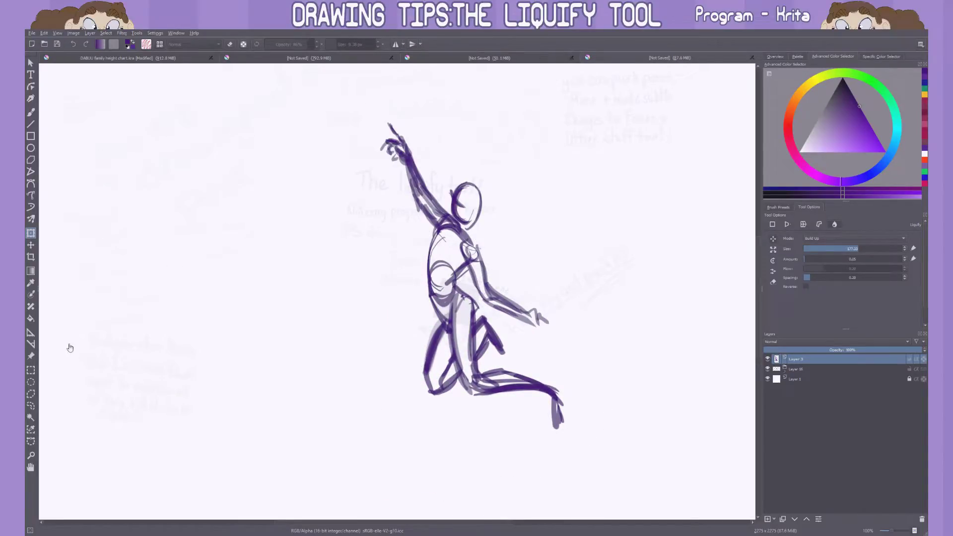
key("ctrl+r")
left_click_drag(347, 100, 592, 441)
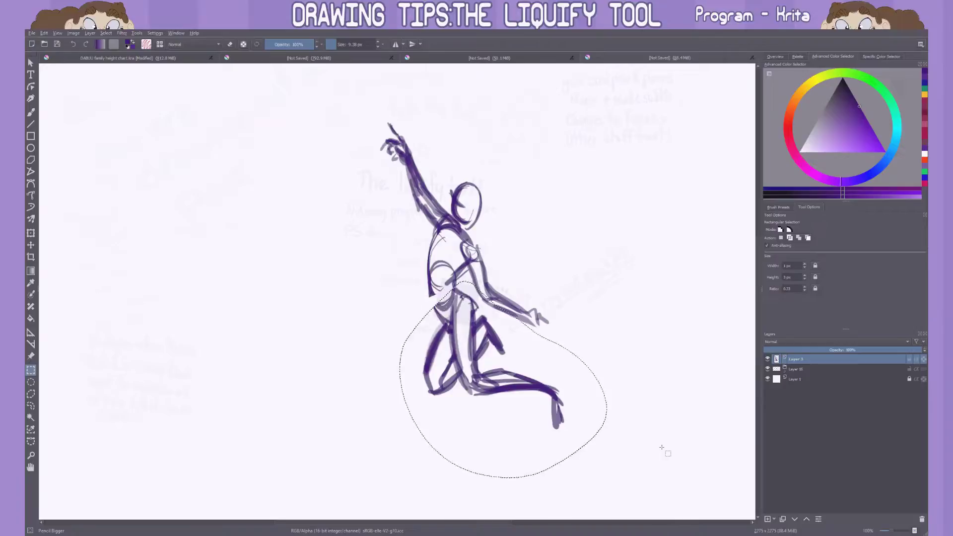
Place the figure copy to the right and liquify its legs, torso and reaching arm upward.
key("ctrl+t")
left_click_drag(571, 378, 618, 389)
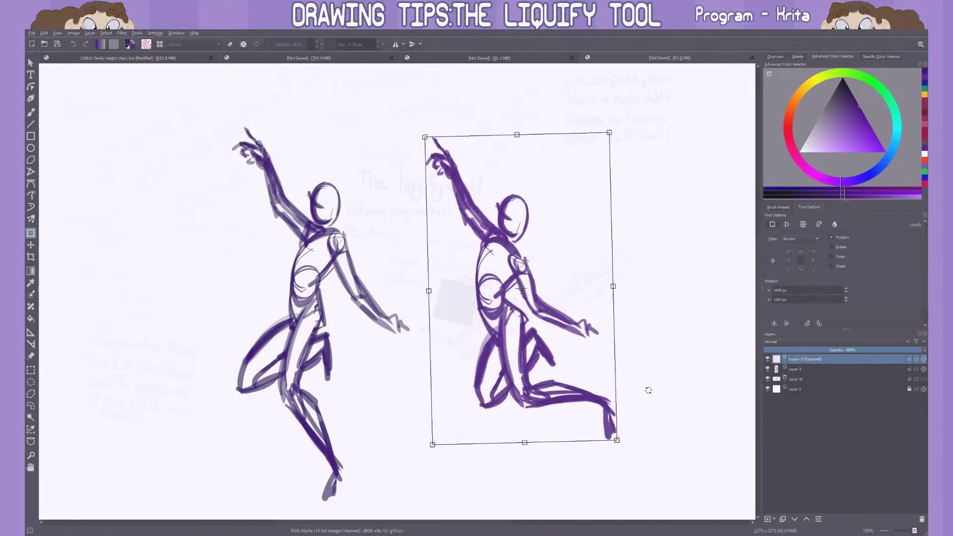
key("Return")
left_click(834, 223)
mouse_move(463, 375)
left_mouse_down()
mouse_move(479, 362)
mouse_move(502, 278)
mouse_move(492, 308)
mouse_move(438, 161)
left_mouse_up()
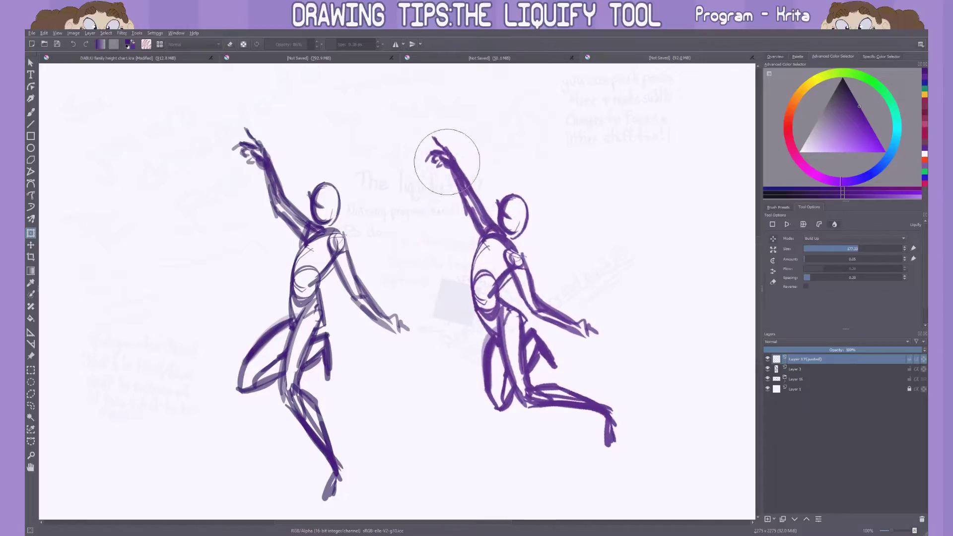
mouse_move(509, 182)
left_mouse_down()
mouse_move(503, 228)
mouse_move(509, 182)
mouse_move(517, 214)
left_mouse_up()
Reshape the right figure's head with Transform.
key("ctrl+t")
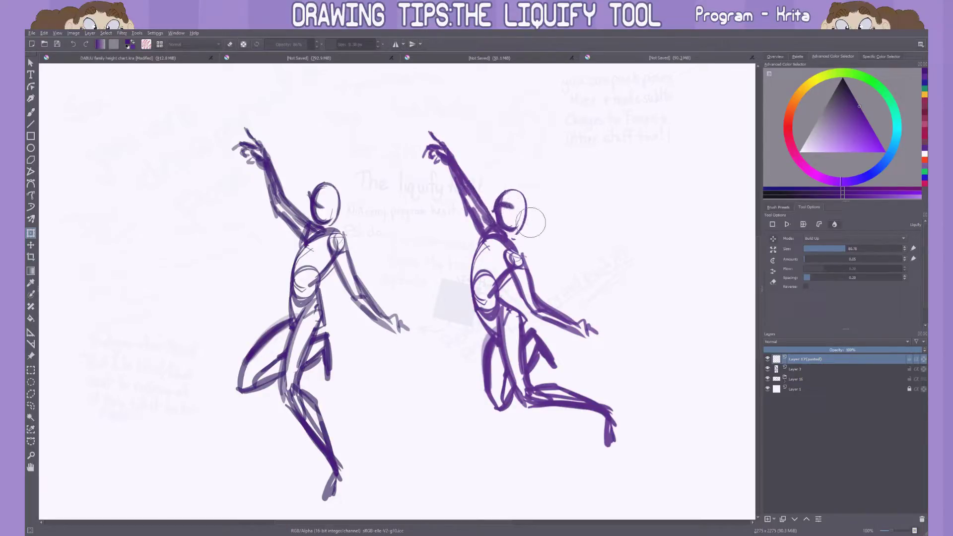
left_click_drag(534, 191, 523, 224)
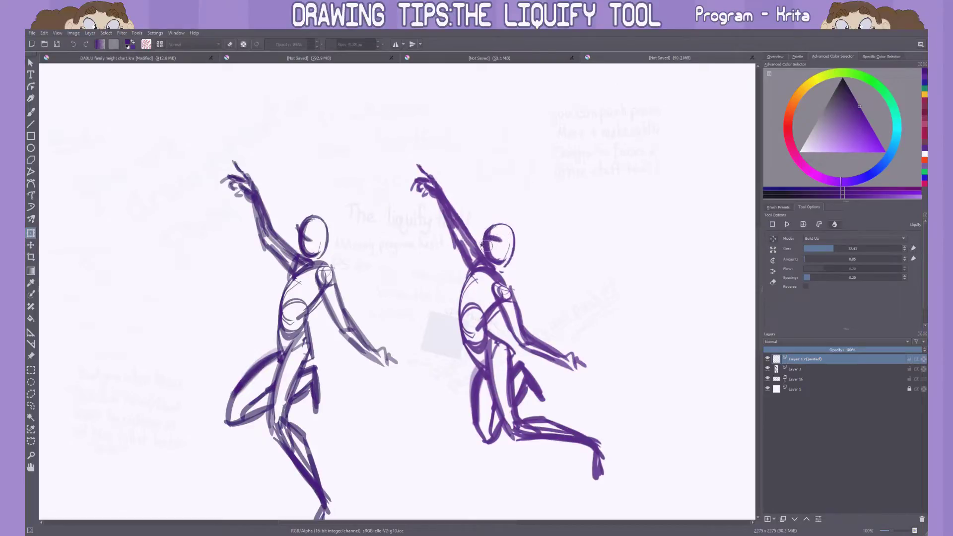
key("Return")
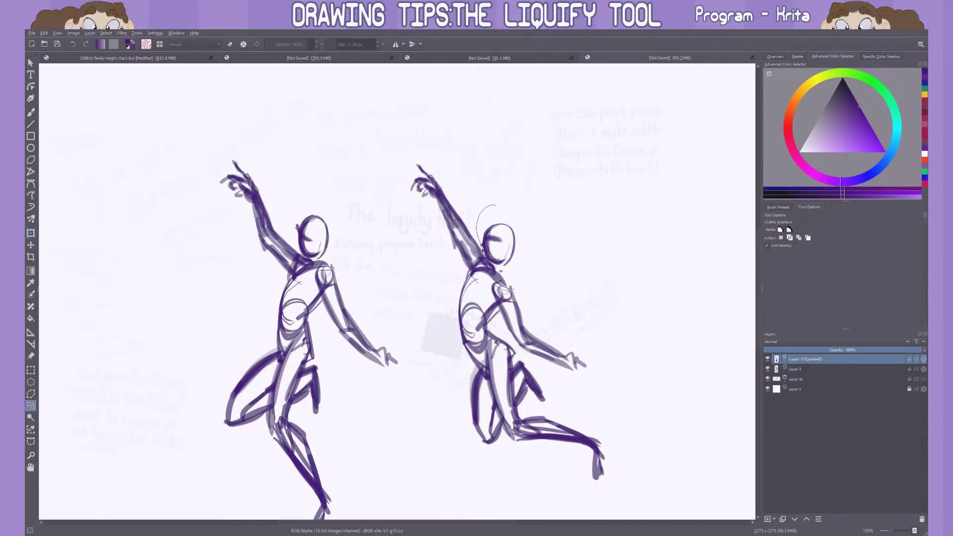
left_click_drag(523, 243, 525, 255)
key("Return")
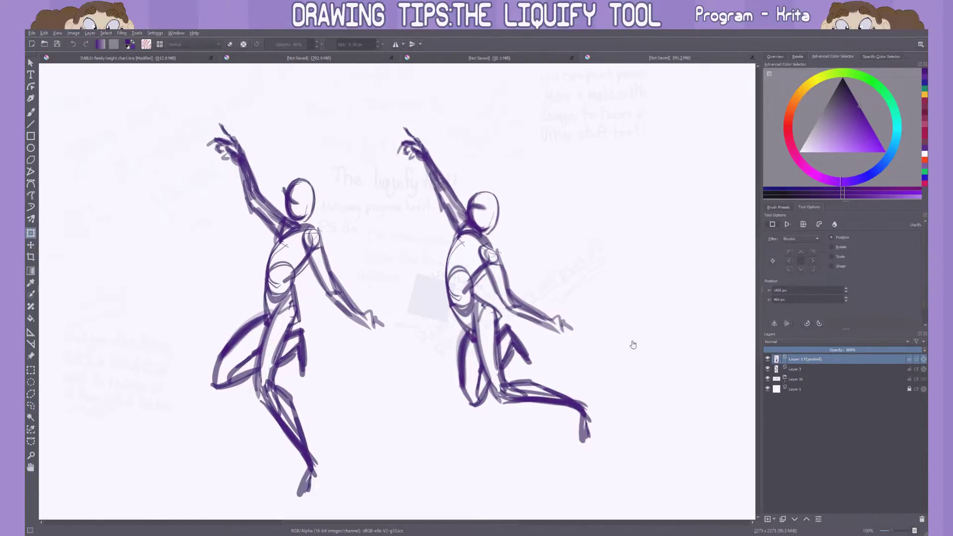
With a smaller liquify brush, push the bent leg and foot further right and commit.
mouse_move(462, 418)
left_mouse_down()
mouse_move(472, 437)
mouse_move(668, 340)
left_mouse_up()
key("bracketleft")
key("bracketleft")
key("bracketleft")
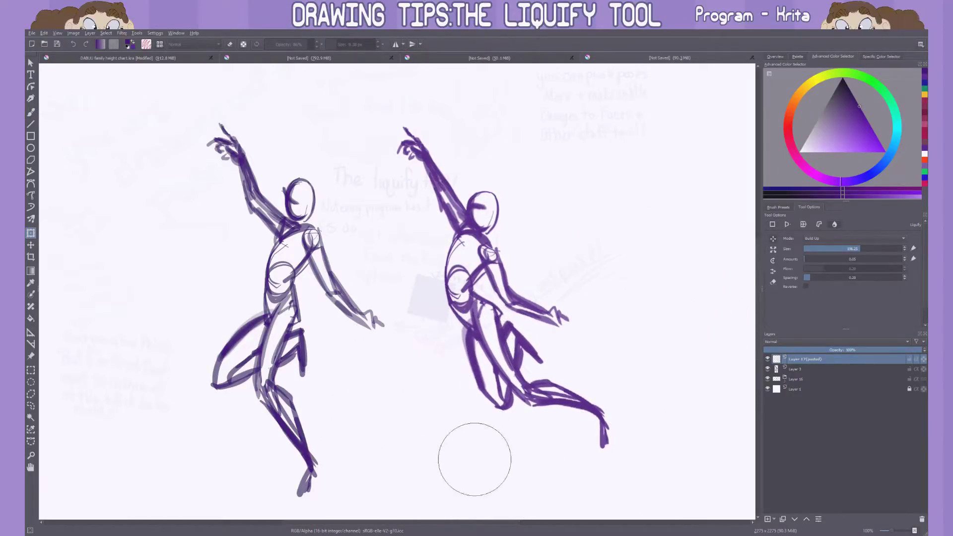
key("bracketleft")
key("bracketleft")
left_click_drag(492, 341, 447, 379)
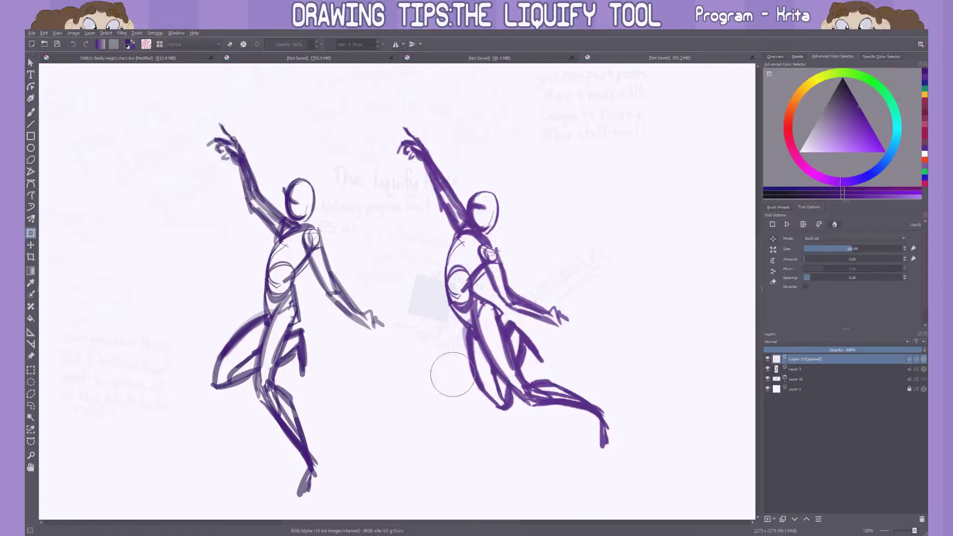
key("bracketleft")
key("bracketleft")
mouse_move(513, 328)
left_mouse_down()
mouse_move(510, 347)
mouse_move(546, 356)
mouse_move(509, 413)
left_mouse_up()
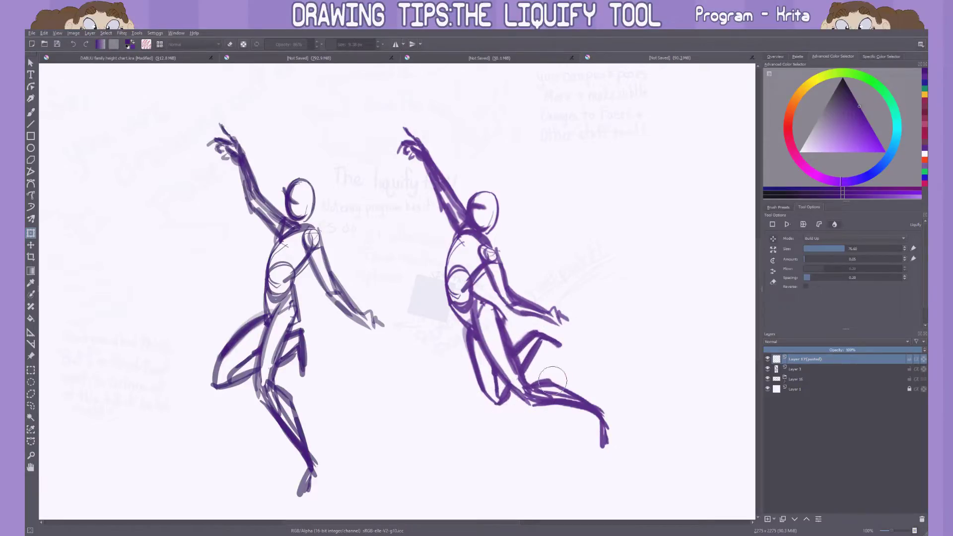
key("Return")
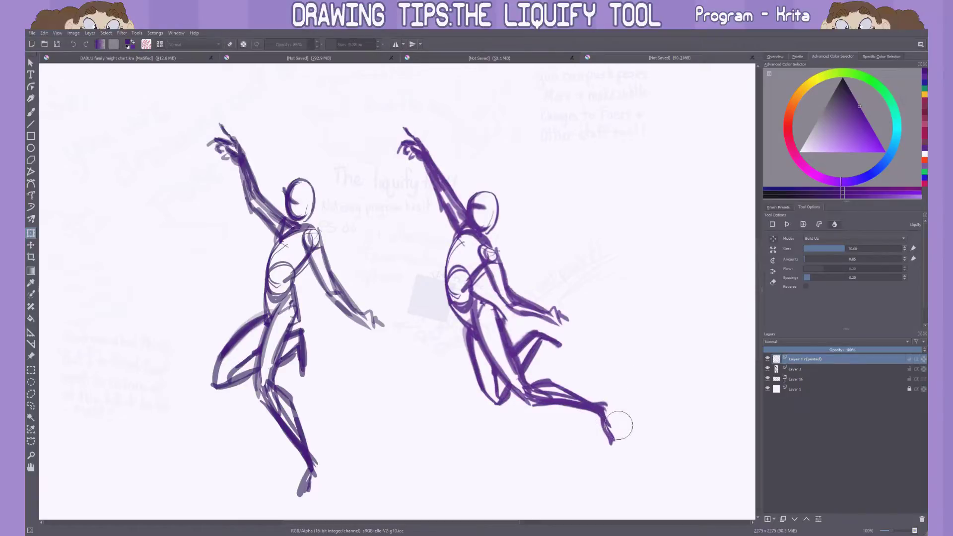
mouse_move(619, 423)
left_mouse_down()
mouse_move(632, 454)
mouse_move(621, 419)
mouse_move(621, 436)
left_mouse_up()
key("Return")
Handwrite 'Now the really feel like they are reaching for something!' below the right figure.
key("b")
scroll(447, 435, "down", 1)
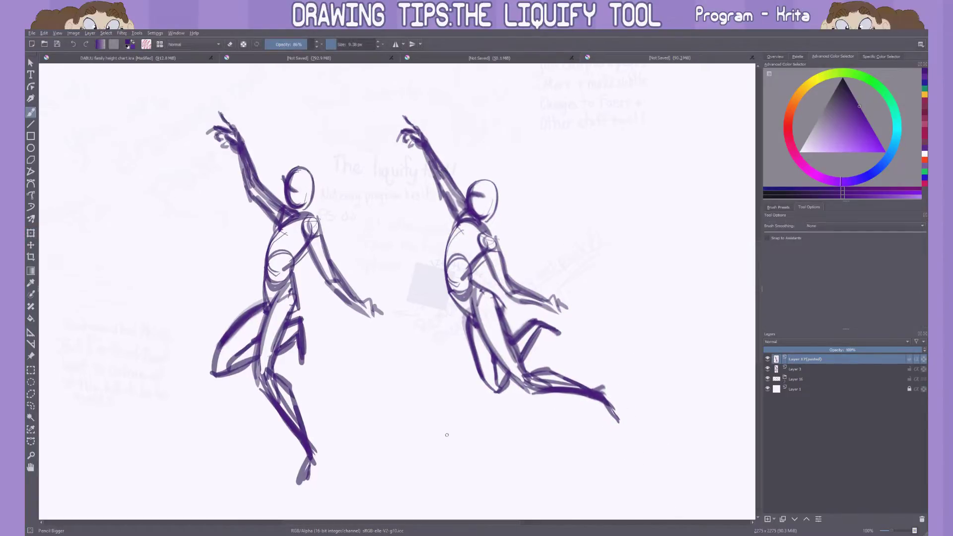
left_click_drag(520, 434, 618, 449)
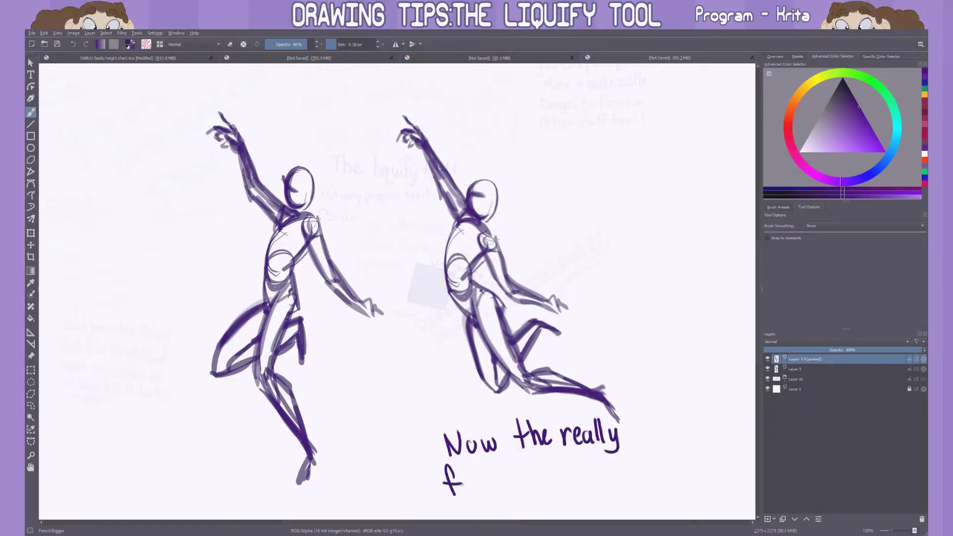
left_click_drag(447, 466, 491, 491)
mouse_move(497, 469)
left_mouse_down()
mouse_move(526, 489)
mouse_move(566, 483)
mouse_move(596, 494)
left_mouse_up()
mouse_move(605, 476)
left_mouse_down()
mouse_move(629, 471)
mouse_move(642, 483)
left_mouse_up()
left_click_drag(461, 502, 504, 512)
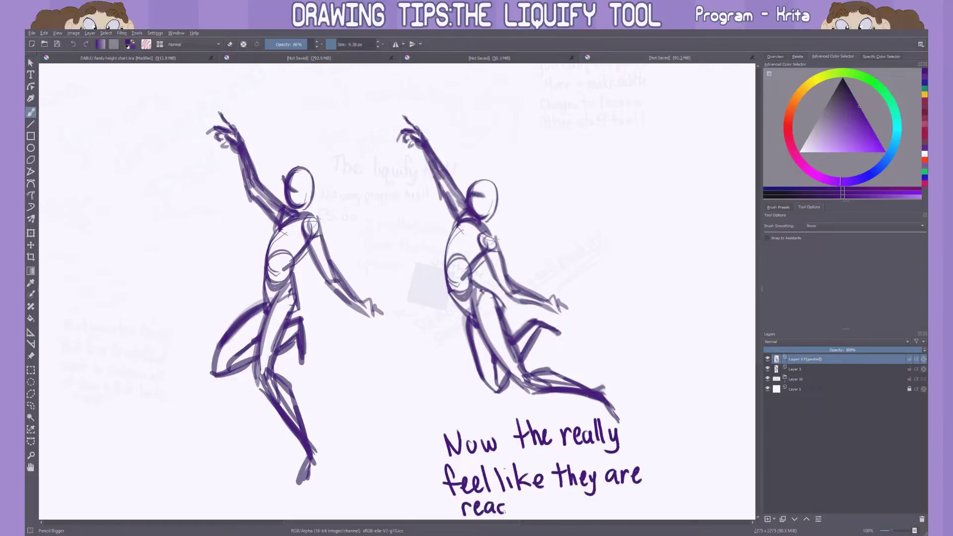
left_click_drag(561, 497, 611, 512)
left_click_drag(616, 501, 704, 515)
left_click_drag(711, 482, 710, 494)
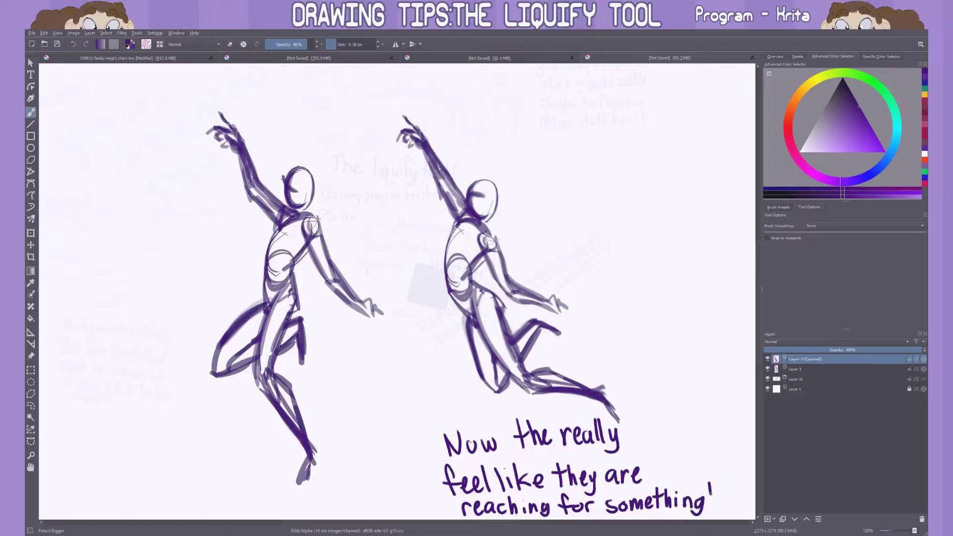
Move the note to its own layer at 29% opacity, shrunk and placed at the upper right.
left_click_drag(415, 489, 412, 512)
key("ctrl+x")
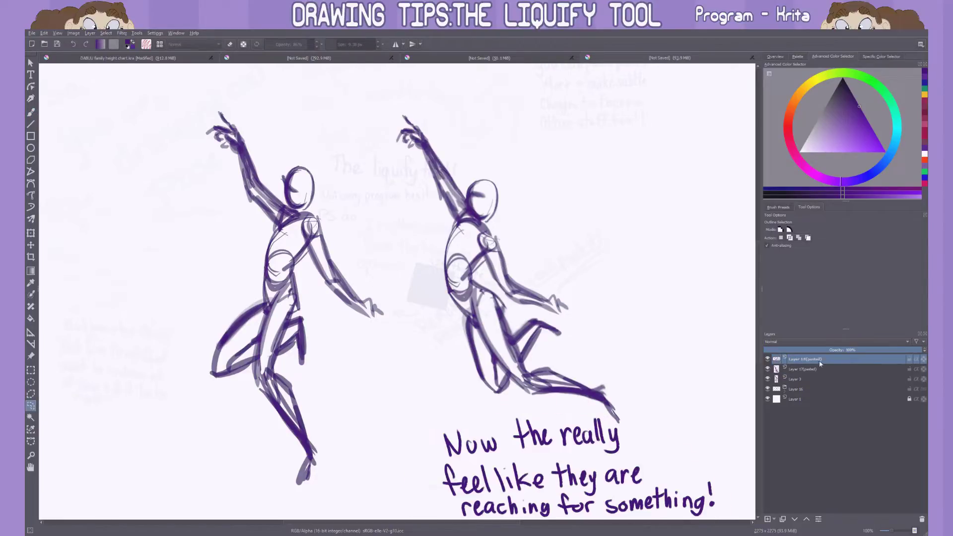
key("ctrl+v")
key("ctrl+t")
left_click_drag(873, 350, 809, 351)
left_click_drag(715, 516, 606, 463)
left_click_drag(521, 437, 597, 155)
left_click_drag(676, 186, 639, 170)
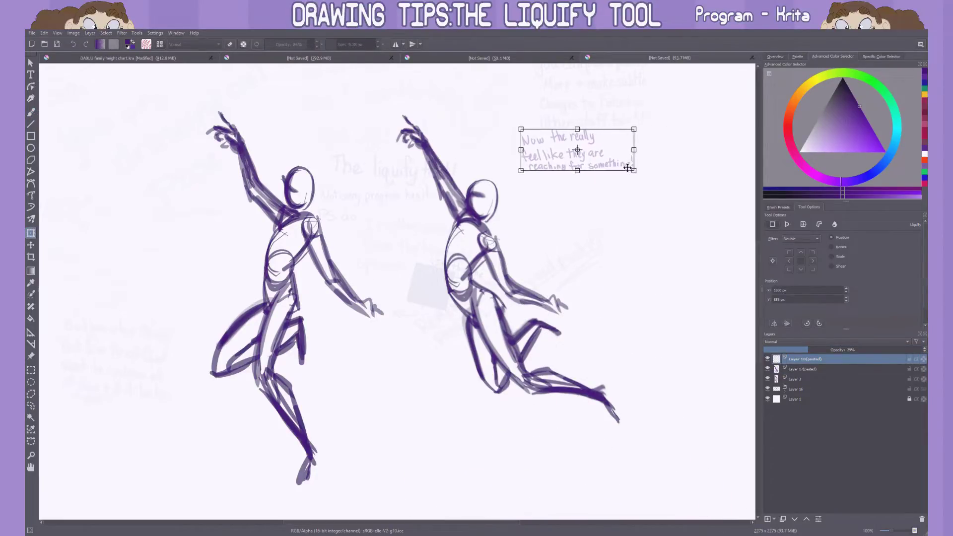
key("Return")
scroll(530, 303, "down", 1)
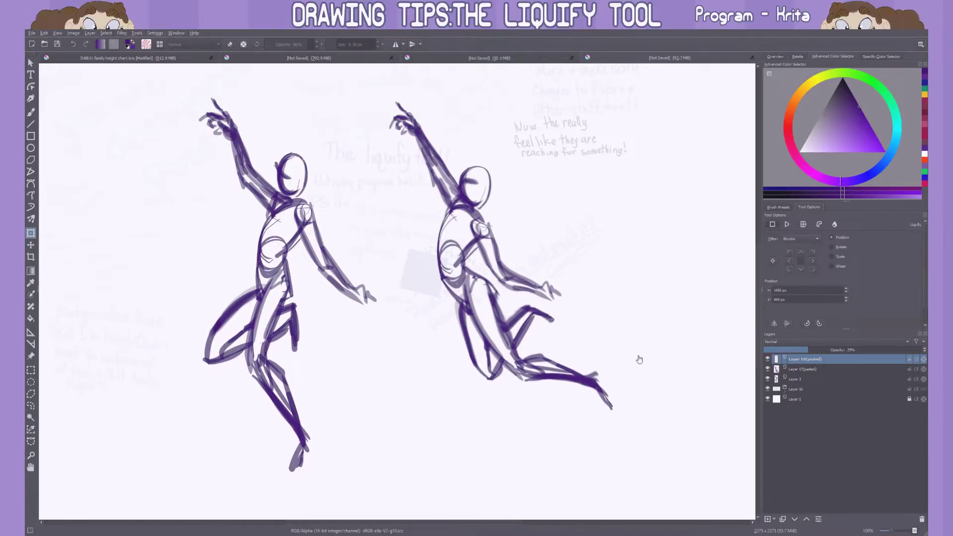
key("b")
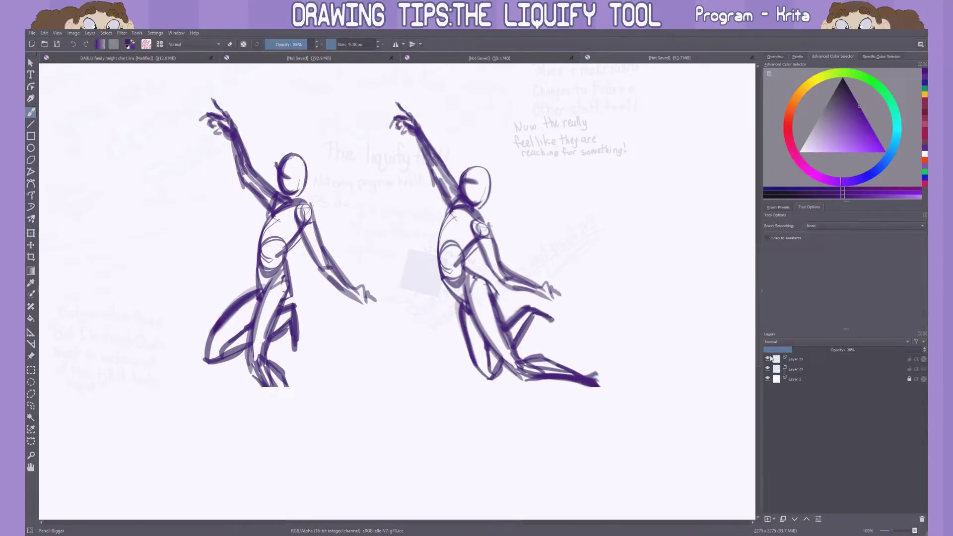
Sketch the head's top, outline, ear area, hair and jaw with the marker brush.
left_click_drag(415, 225, 546, 208)
left_click_drag(529, 144, 541, 233)
left_click_drag(420, 181, 427, 246)
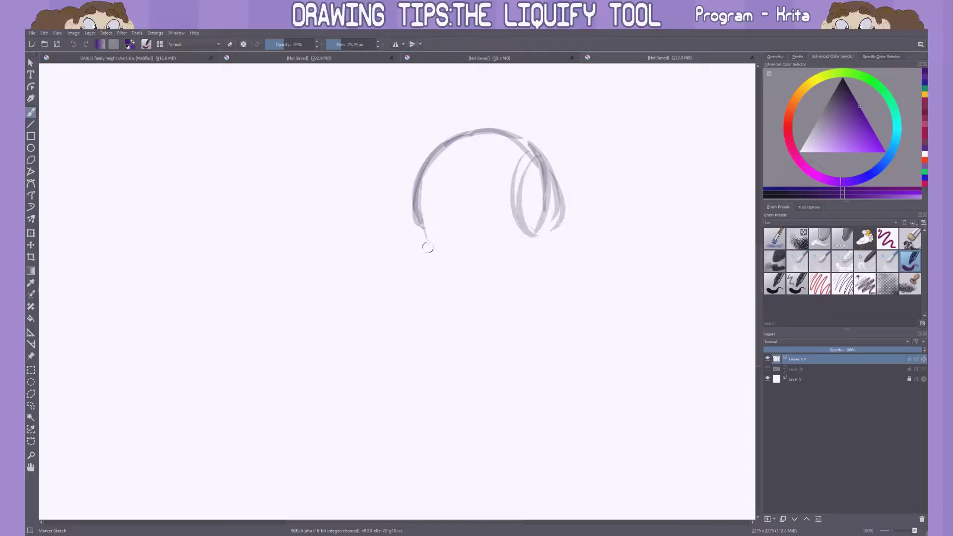
left_click_drag(412, 199, 503, 315)
left_click_drag(536, 219, 538, 271)
mouse_move(551, 244)
left_mouse_down()
mouse_move(456, 312)
mouse_move(414, 204)
mouse_move(446, 131)
left_mouse_up()
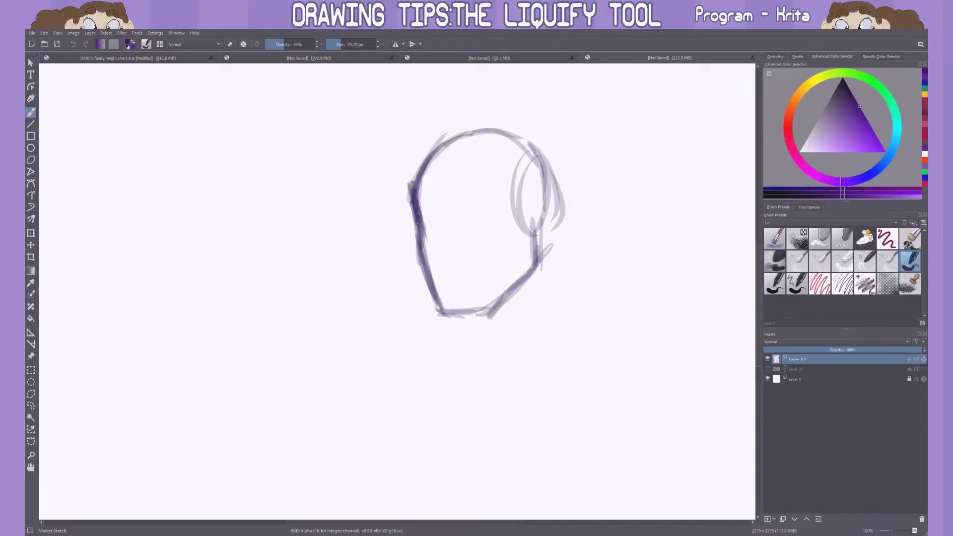
mouse_move(414, 211)
left_mouse_down()
mouse_move(450, 313)
mouse_move(463, 143)
left_mouse_up()
Add the brow guide, ear ellipse, face guide lines and centre line.
key("e")
key("slash")
mouse_move(416, 186)
left_mouse_down()
mouse_move(501, 174)
mouse_move(531, 234)
left_mouse_up()
left_click_drag(533, 156, 536, 206)
mouse_move(427, 211)
left_mouse_down()
mouse_move(516, 204)
mouse_move(536, 233)
left_mouse_up()
left_click_drag(538, 198, 537, 268)
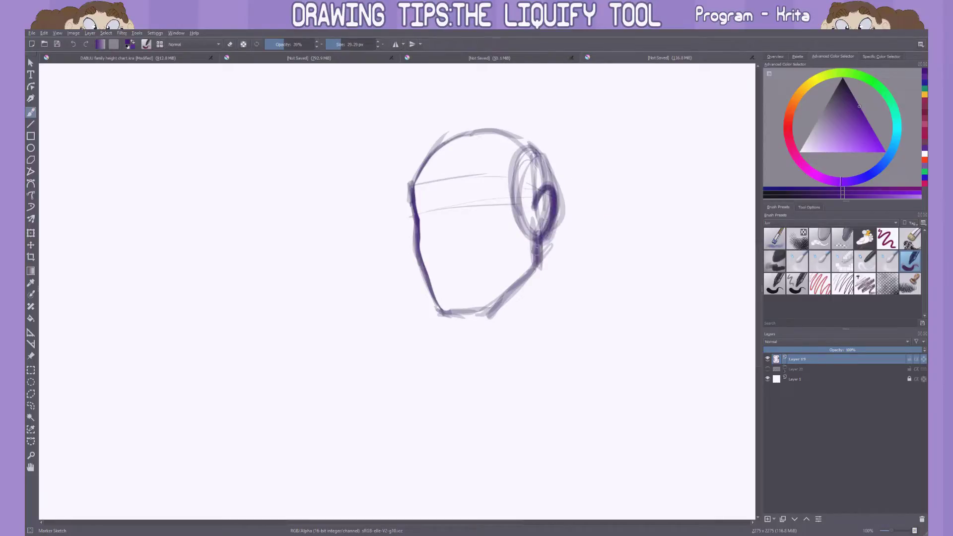
mouse_move(461, 133)
left_mouse_down()
mouse_move(438, 198)
mouse_move(474, 382)
left_mouse_up()
Lower the sketch layer to about half opacity and draw the back of the neck.
left_click(842, 350)
left_click_drag(549, 238, 583, 380)
left_click_drag(566, 294, 600, 373)
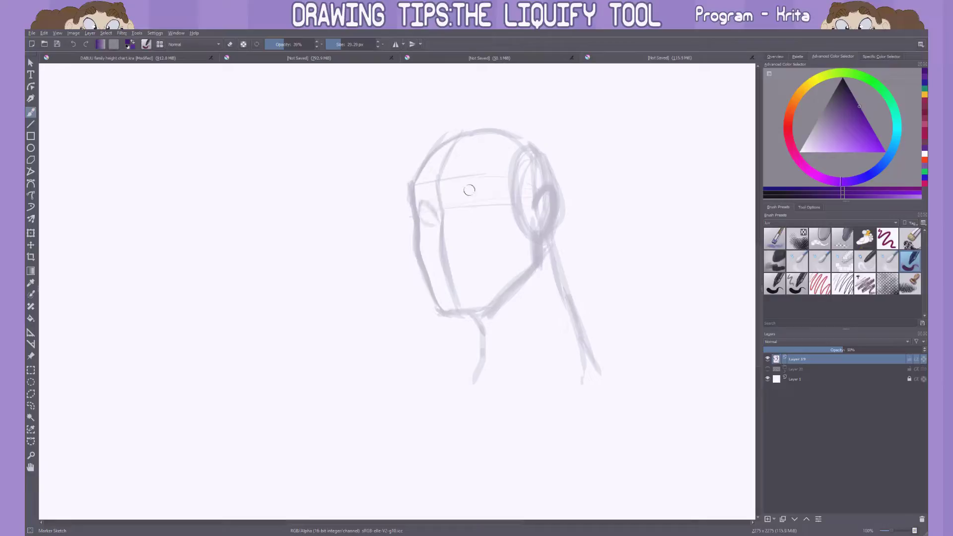
Sketch the eyes, eyebrow, nose, mouth and cheek-to-jaw lines, erasing stray eye strokes.
mouse_move(456, 222)
left_mouse_down()
mouse_move(497, 208)
mouse_move(487, 211)
left_mouse_up()
left_click_drag(442, 185, 498, 171)
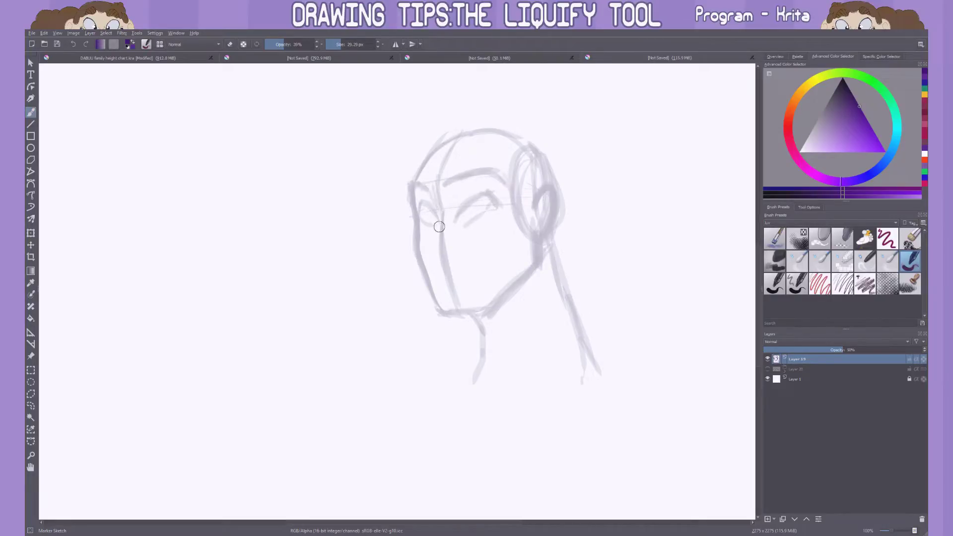
mouse_move(439, 227)
left_mouse_down()
mouse_move(432, 258)
mouse_move(451, 274)
mouse_move(474, 273)
left_mouse_up()
key("slash")
left_click_drag(492, 201, 429, 228)
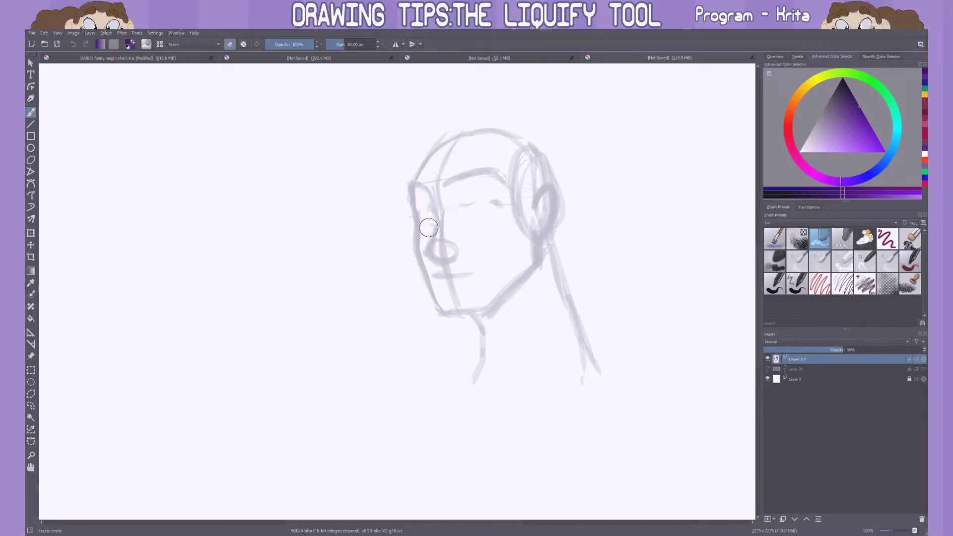
key("slash")
mouse_move(496, 200)
left_mouse_down()
mouse_move(456, 218)
mouse_move(501, 213)
left_mouse_up()
left_click_drag(517, 145, 484, 307)
left_click_drag(507, 239, 492, 262)
Write 'Hmm...' on a new layer left of the head.
key("Insert")
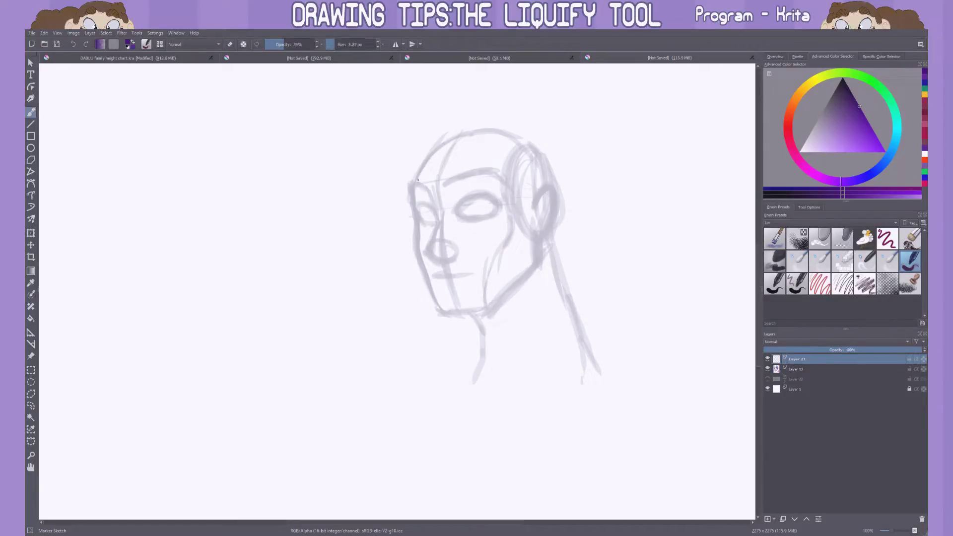
left_click_drag(243, 178, 241, 217)
mouse_move(251, 174)
left_mouse_down()
mouse_move(255, 213)
mouse_move(294, 197)
left_mouse_up()
left_click(303, 191)
left_click(309, 188)
left_click(316, 184)
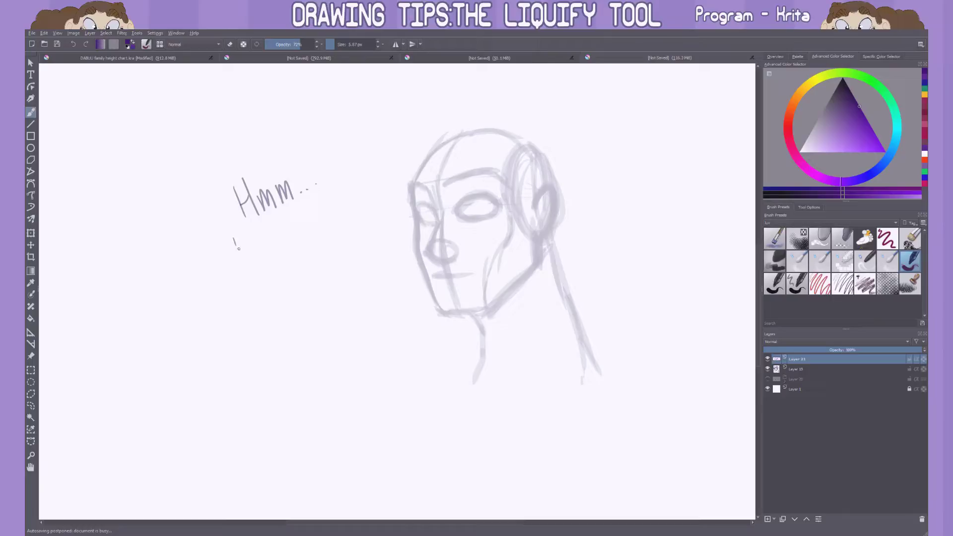
Write 'let's do a sad expression.' below 'Hmm...' on the note.
left_click_drag(239, 249, 242, 261)
left_click_drag(244, 251, 253, 254)
left_click_drag(256, 232, 254, 256)
left_click_drag(249, 243, 261, 241)
mouse_move(272, 237)
left_mouse_down()
mouse_move(269, 252)
mouse_move(300, 237)
left_mouse_up()
left_click_drag(330, 224, 332, 234)
mouse_move(248, 276)
left_mouse_down()
mouse_move(241, 290)
mouse_move(278, 268)
left_mouse_up()
left_click_drag(284, 266, 373, 239)
key("Insert")
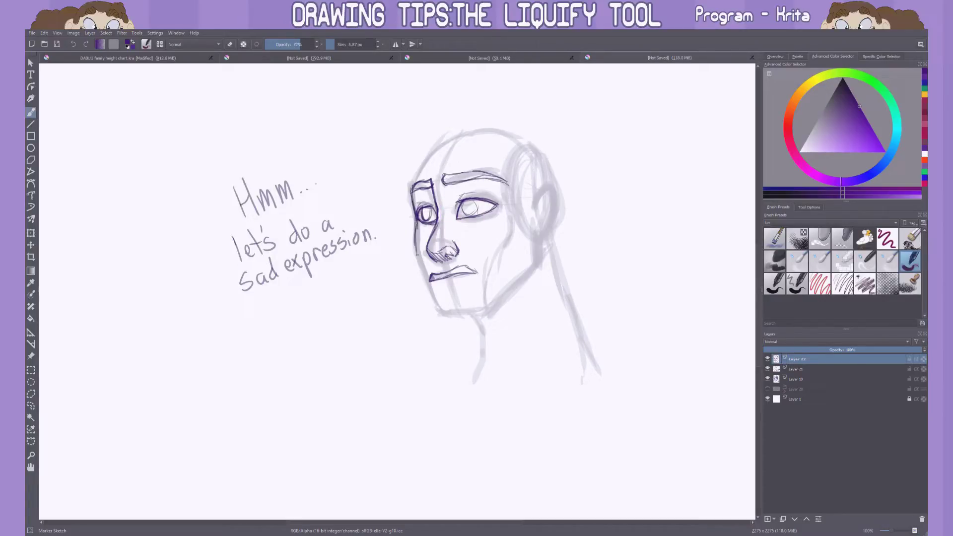
On a new layer, ink the jawline, head outline, neck contours and collarbone.
key("Insert")
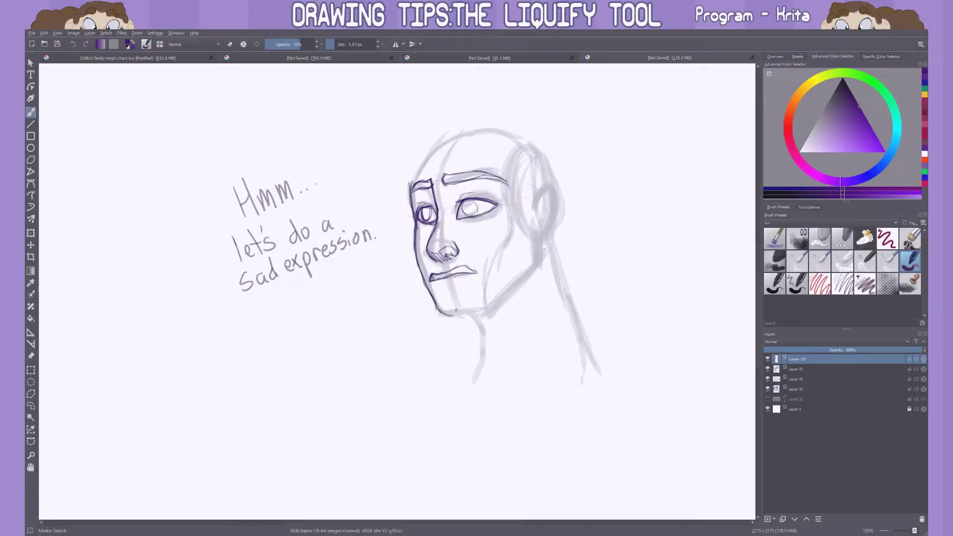
left_click_drag(437, 313, 530, 269)
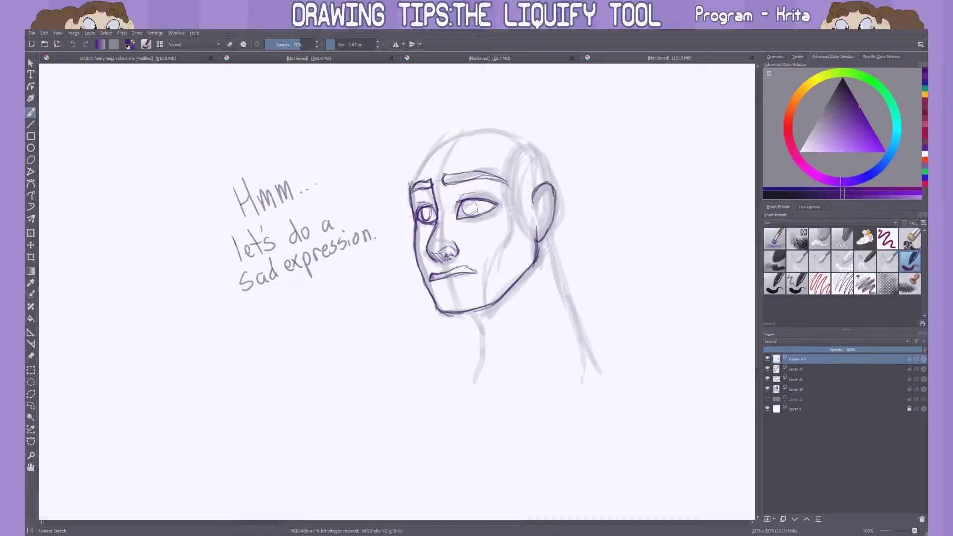
left_click_drag(493, 126, 553, 184)
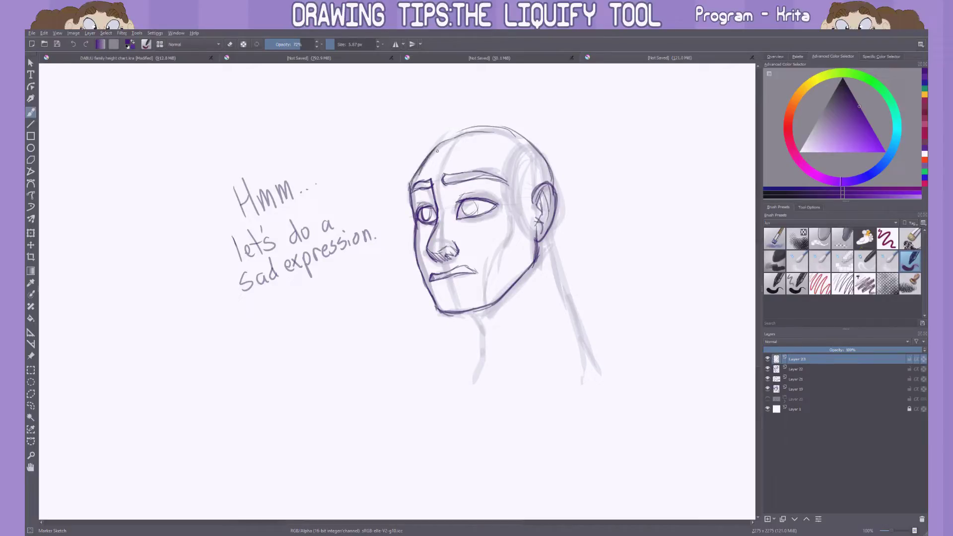
left_click_drag(437, 151, 521, 125)
left_click_drag(539, 256, 479, 328)
left_click_drag(551, 229, 588, 350)
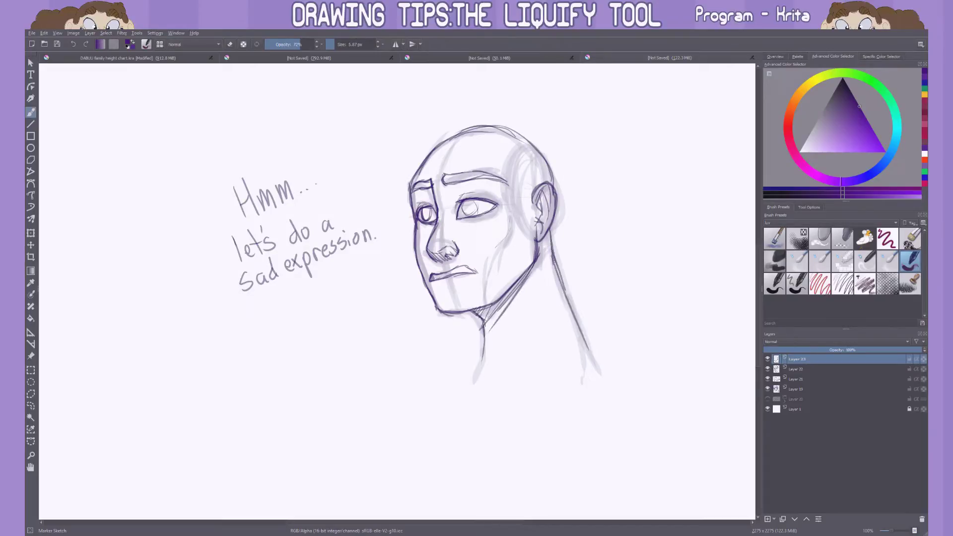
left_click_drag(528, 321, 499, 380)
left_click_drag(556, 374, 491, 396)
left_click_drag(573, 310, 615, 369)
left_click_drag(481, 330, 455, 360)
Lower the opacity of the note layer and the construction sketch layer.
left_click(797, 378)
left_click_drag(874, 350, 819, 350)
left_click(795, 389)
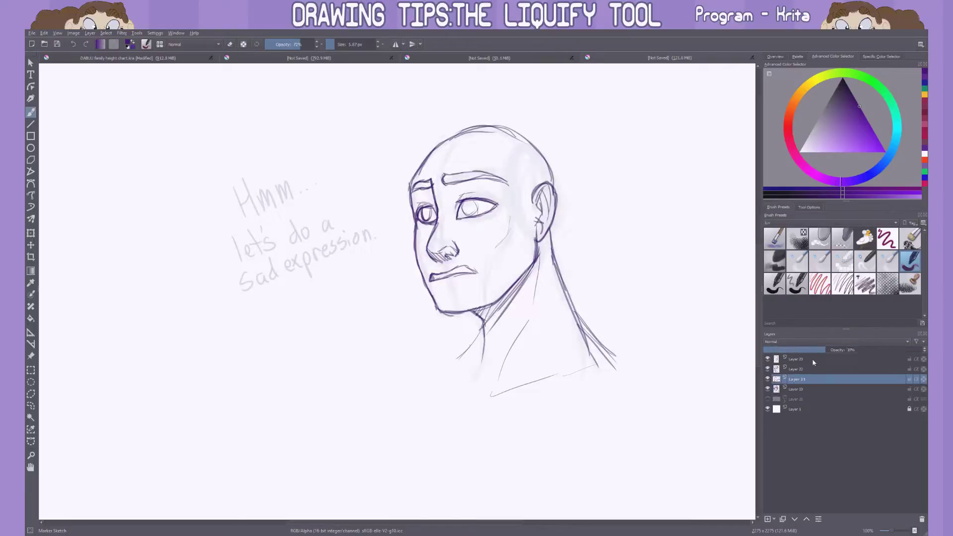
left_click(797, 359)
left_click(767, 519)
Finish 'Let's push it!' and write 'I put the face+head on different layers' right of the head.
left_click_drag(281, 316, 326, 324)
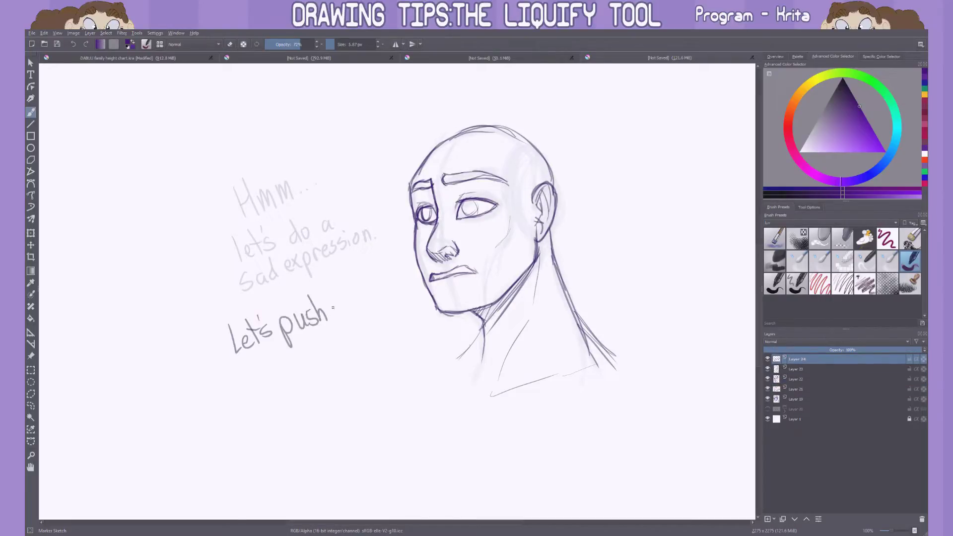
left_click(812, 378)
mouse_move(591, 188)
left_mouse_down()
mouse_move(609, 172)
mouse_move(601, 172)
mouse_move(653, 149)
left_mouse_up()
key("Delete")
left_click_drag(665, 143, 699, 155)
left_click_drag(594, 217, 611, 198)
left_click_drag(606, 208, 645, 209)
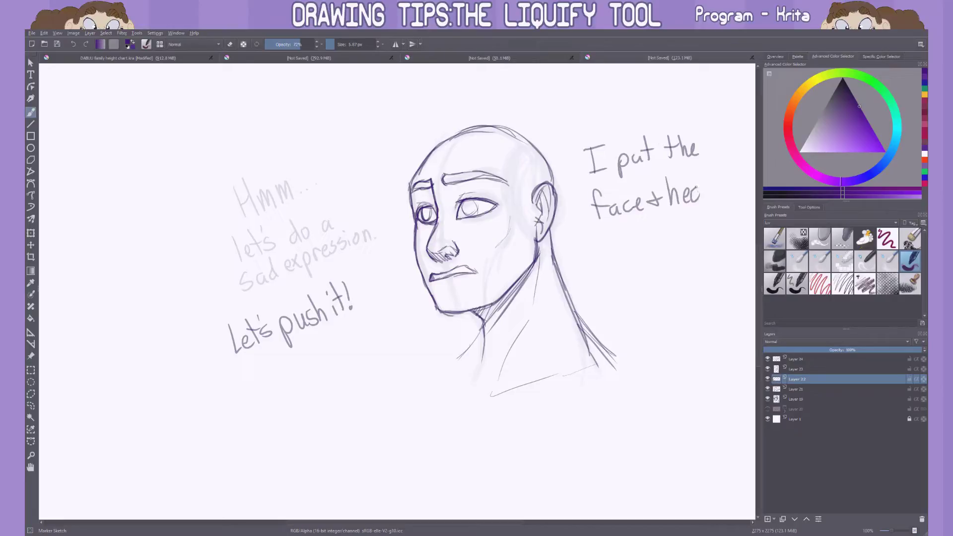
mouse_move(631, 241)
left_mouse_down()
mouse_move(688, 243)
mouse_move(619, 288)
mouse_move(665, 281)
left_mouse_up()
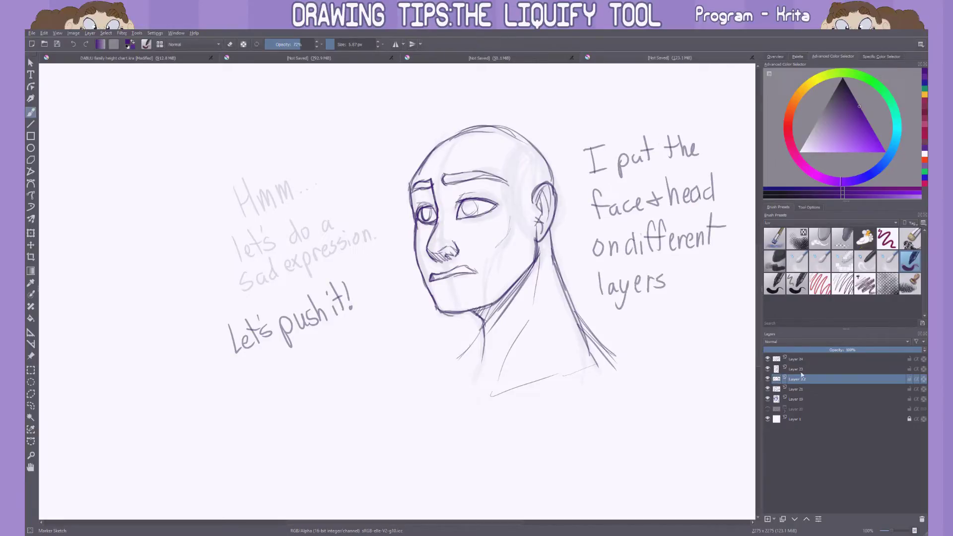
left_click(767, 389)
left_click(768, 389)
left_click(767, 389)
left_click(31, 405)
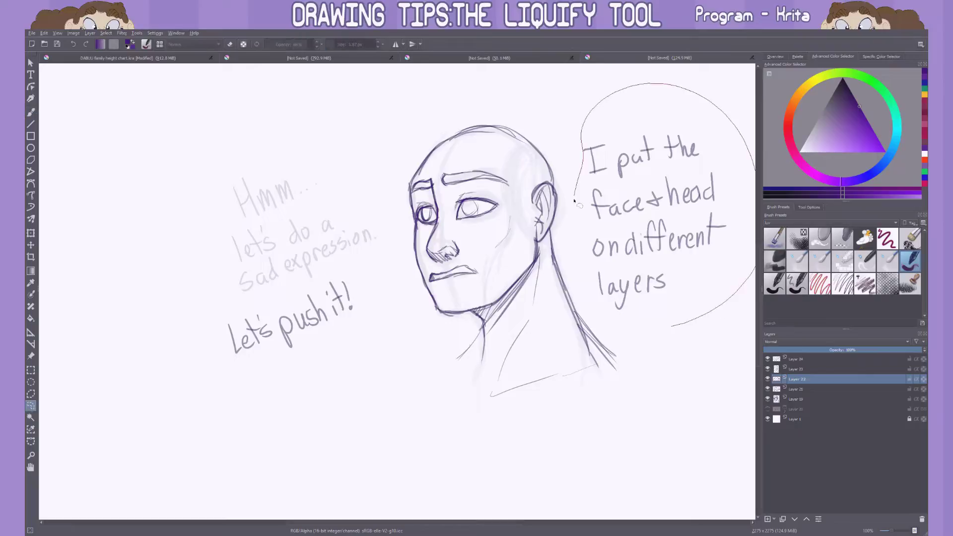
Copy the layers note onto its own layer and merge it into the notes layer.
left_click_drag(630, 87, 621, 120)
key("ctrl+c")
key("ctrl+v")
left_click_drag(799, 379, 798, 370)
key("ctrl+e")
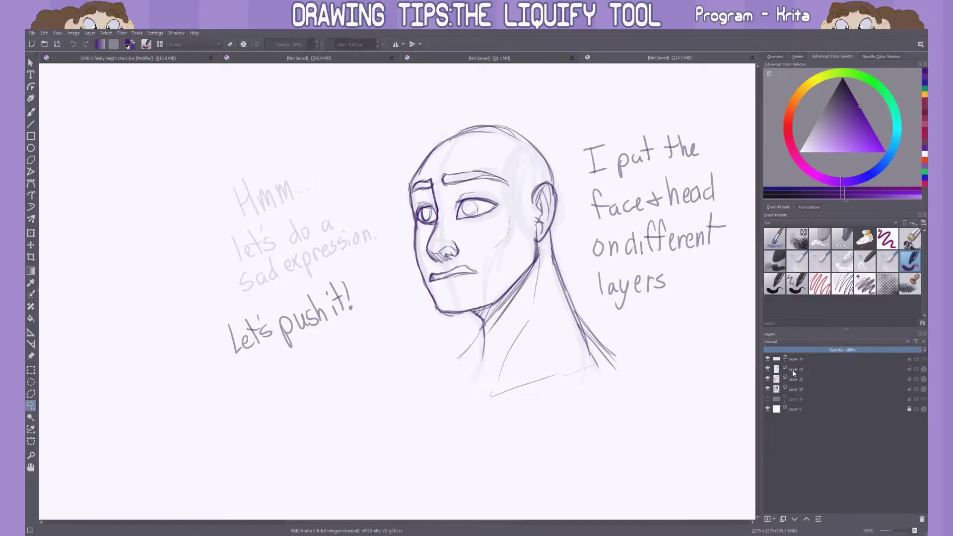
Liquify the face layer to push the eyebrows up into a sad slant.
left_click(796, 379)
key("ctrl+t")
left_click(834, 224)
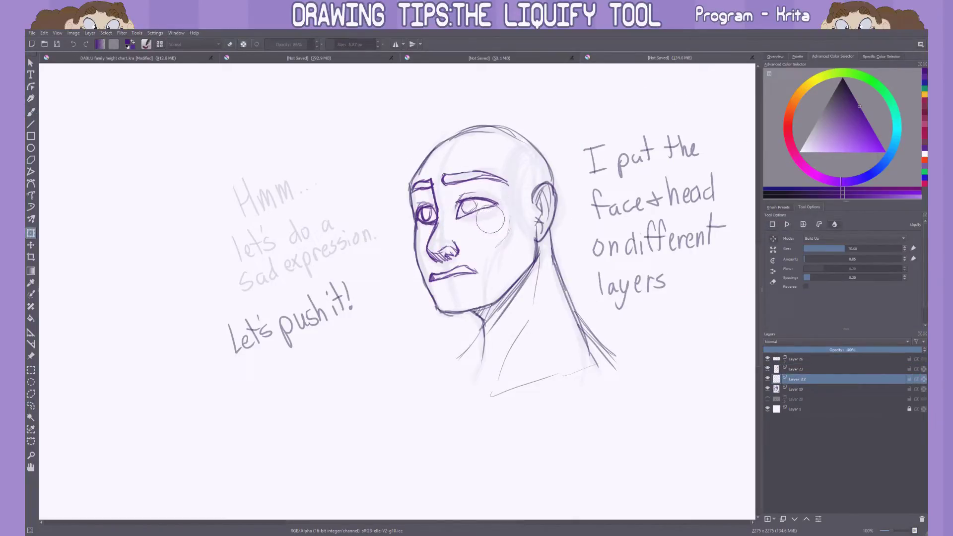
left_click(31, 405)
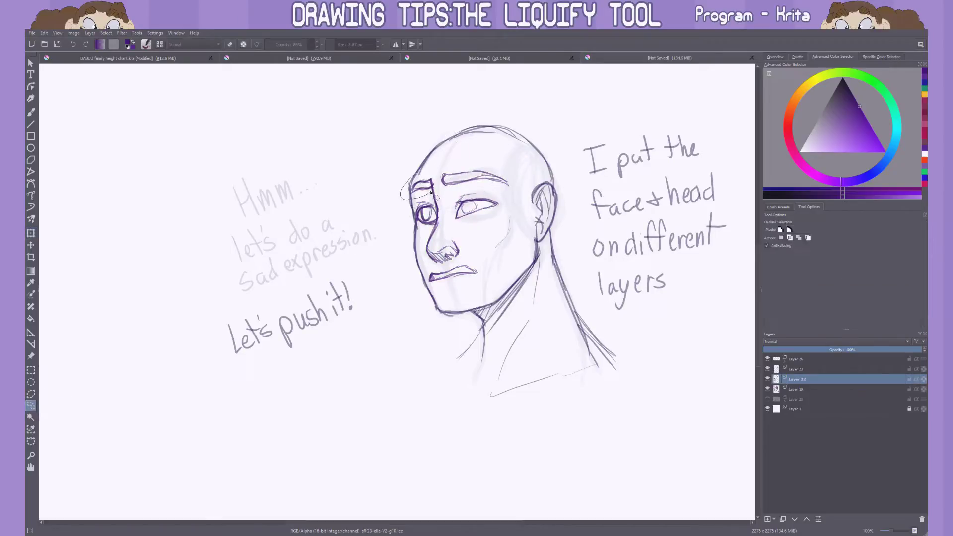
left_click_drag(415, 174, 468, 152)
key("ctrl+t")
left_click_drag(457, 189, 452, 171)
mouse_move(422, 203)
left_mouse_down()
mouse_move(417, 188)
mouse_move(437, 215)
mouse_move(506, 206)
left_mouse_up()
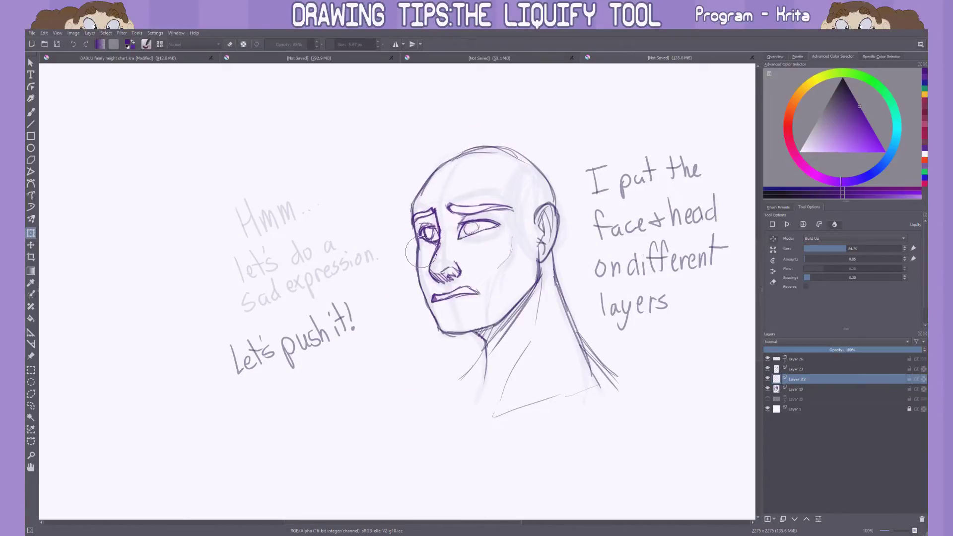
Warp the left eye area and mouth into a sadder curve, then apply.
mouse_move(428, 233)
left_mouse_down()
mouse_move(425, 254)
mouse_move(422, 220)
left_mouse_up()
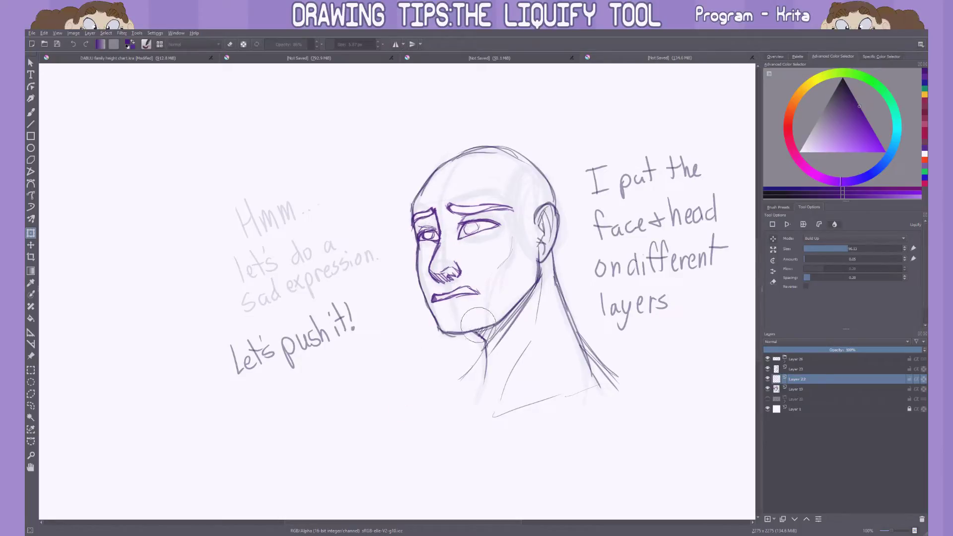
mouse_move(471, 322)
left_mouse_down()
mouse_move(467, 278)
mouse_move(415, 315)
mouse_move(472, 313)
mouse_move(449, 291)
mouse_move(425, 301)
left_mouse_up()
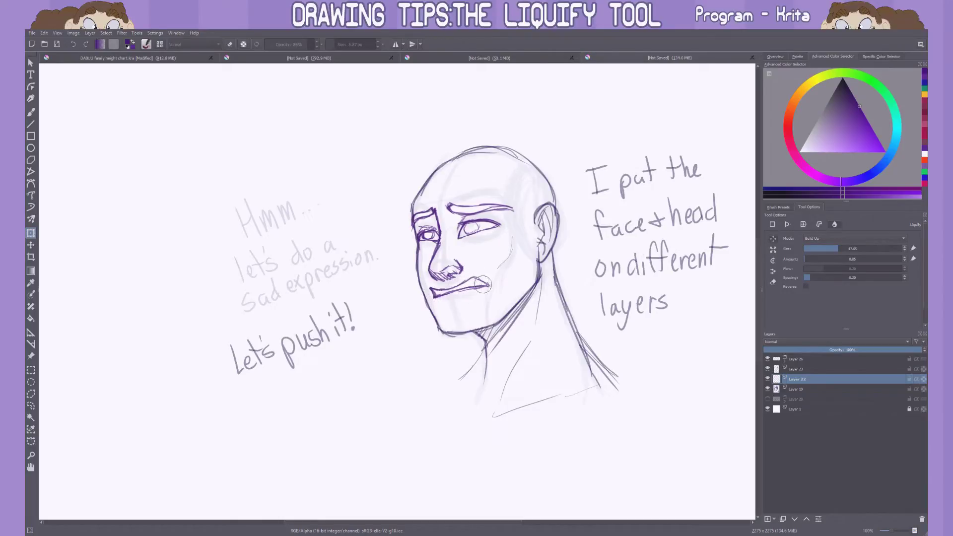
mouse_move(444, 301)
left_mouse_down()
mouse_move(506, 301)
mouse_move(496, 320)
left_mouse_up()
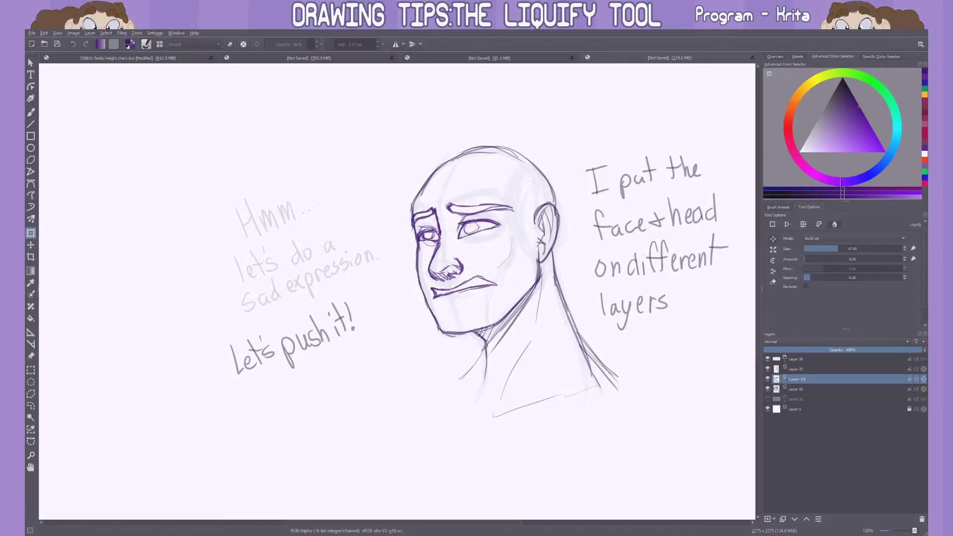
key("Return")
Liquify the head layer to round out the upper-left skull outline.
left_click(795, 370)
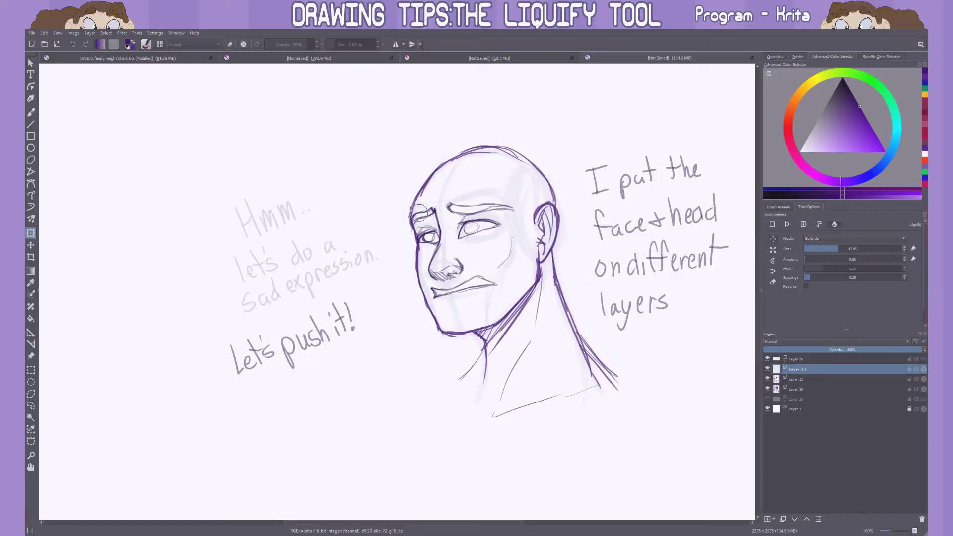
left_click_drag(437, 171, 472, 128)
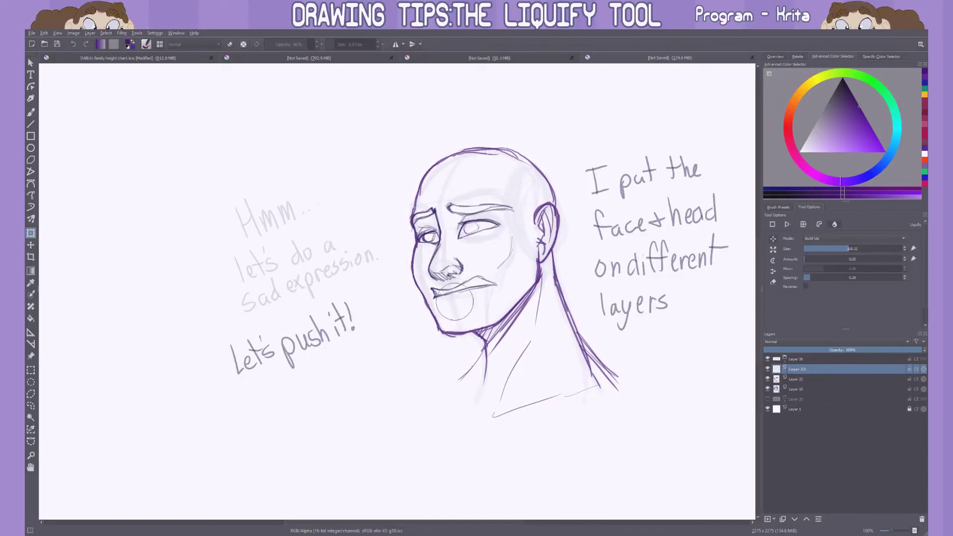
key("Return")
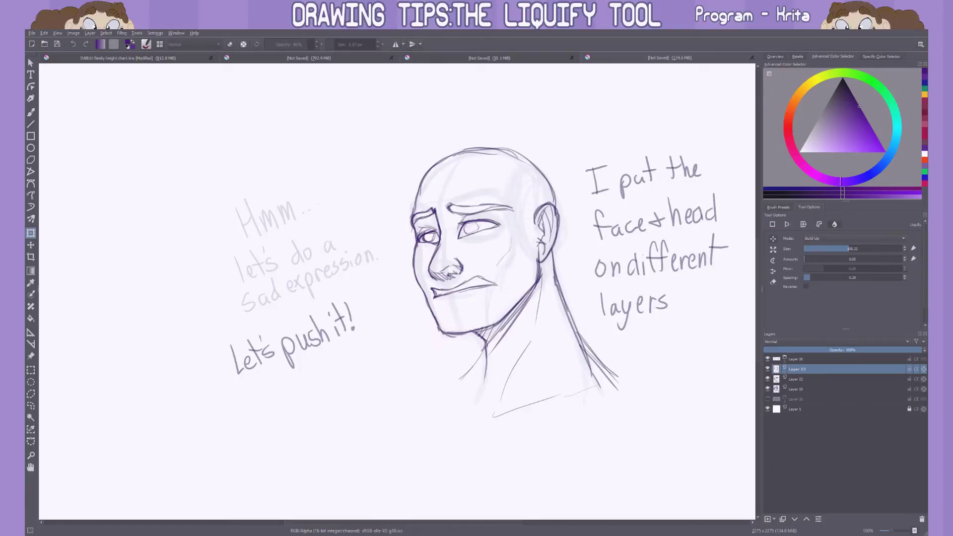
left_click(31, 406)
Copy the original head and face, merge them, and move the copy to the left.
left_click_drag(484, 106, 479, 108)
left_click(803, 378, "ctrl")
key("ctrl+g")
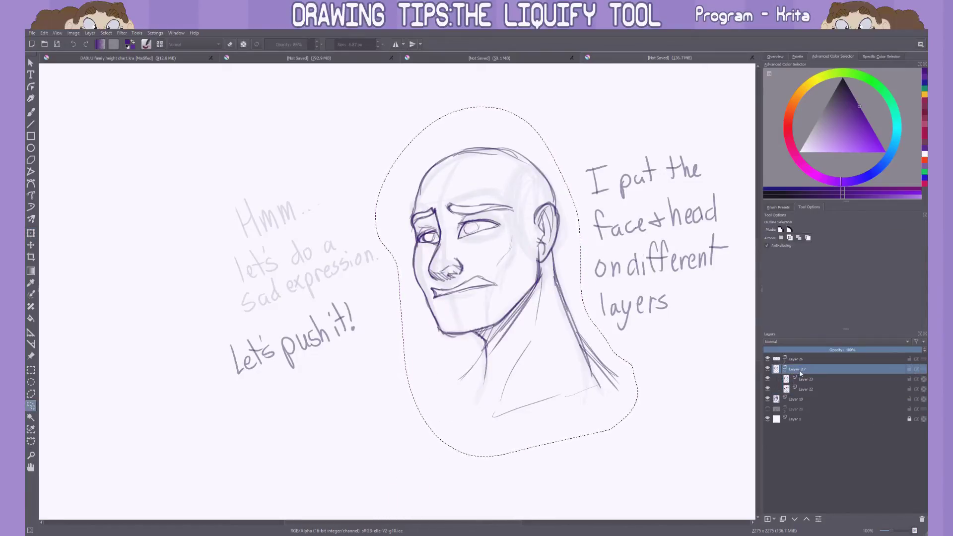
key("ctrl+z")
key("ctrl+c")
key("ctrl+v")
key("ctrl+t")
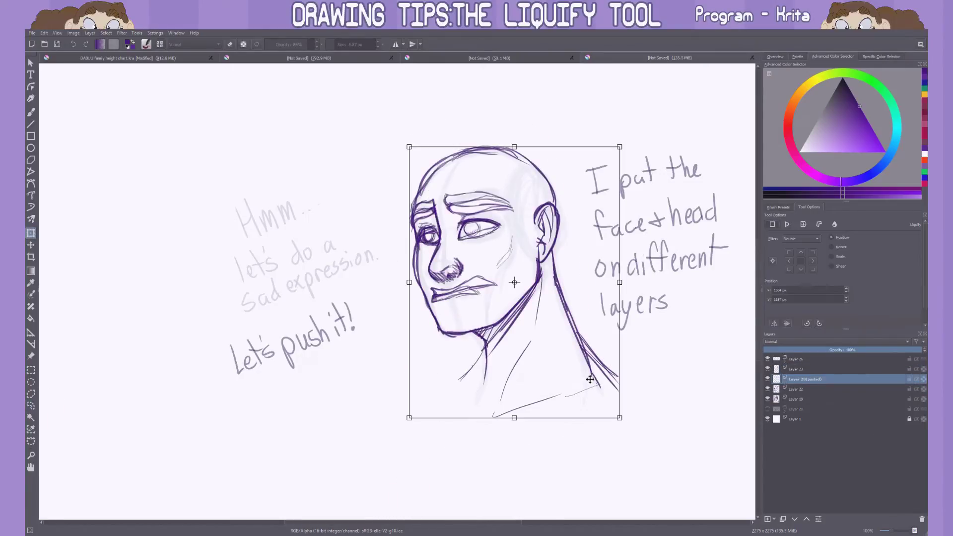
left_click(792, 389)
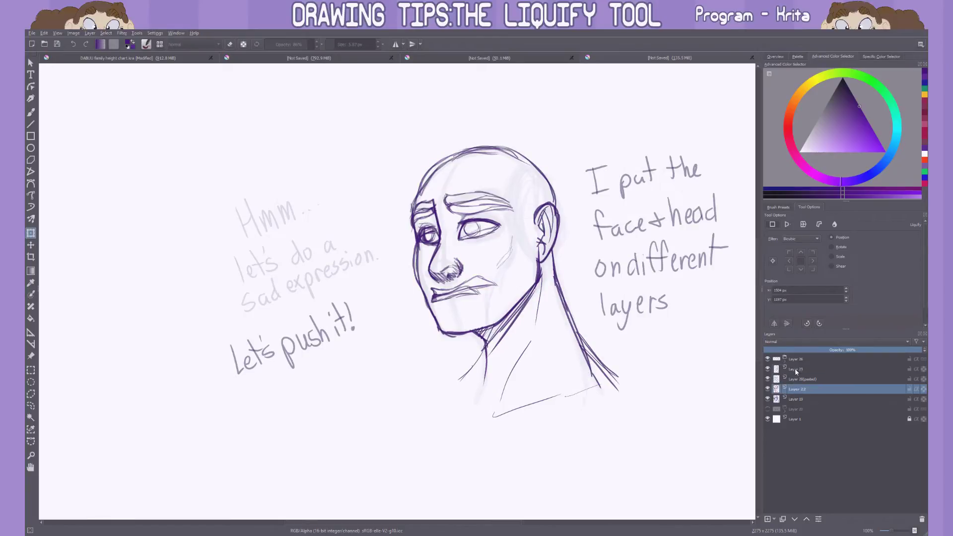
left_click(796, 370, "ctrl")
key("ctrl+alt+e")
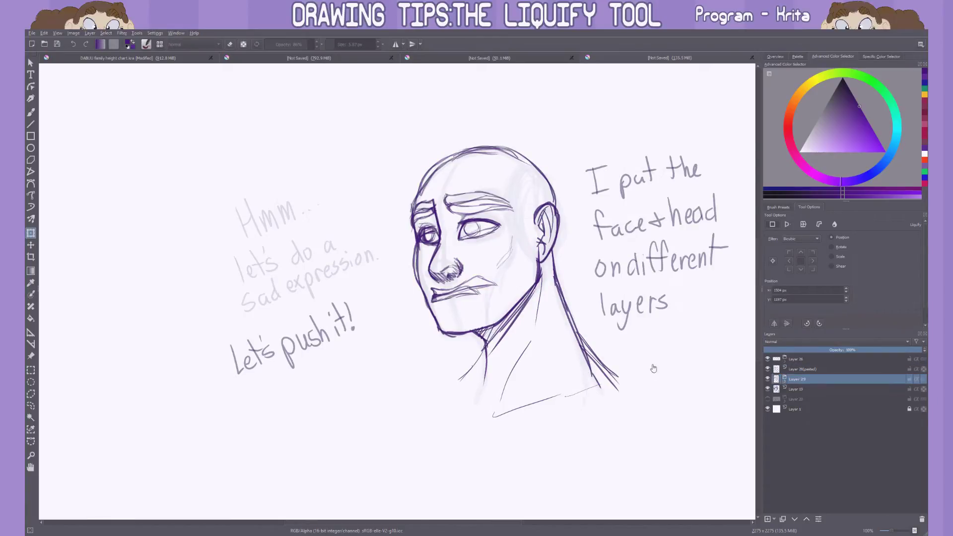
left_click_drag(652, 365, 454, 366)
Hide the faint ghost head and the earlier handwritten notes.
left_click(767, 389)
left_click(768, 359)
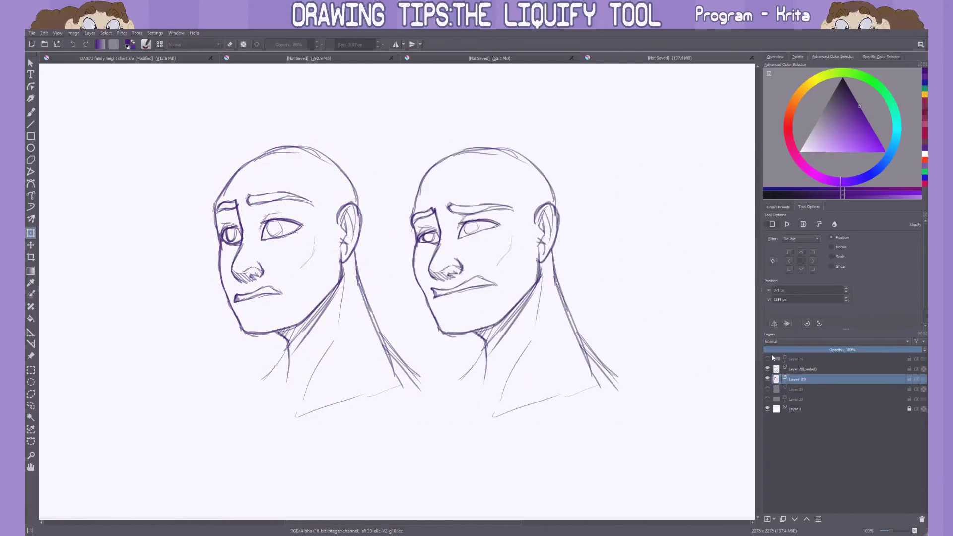
left_click(789, 390)
key("Insert")
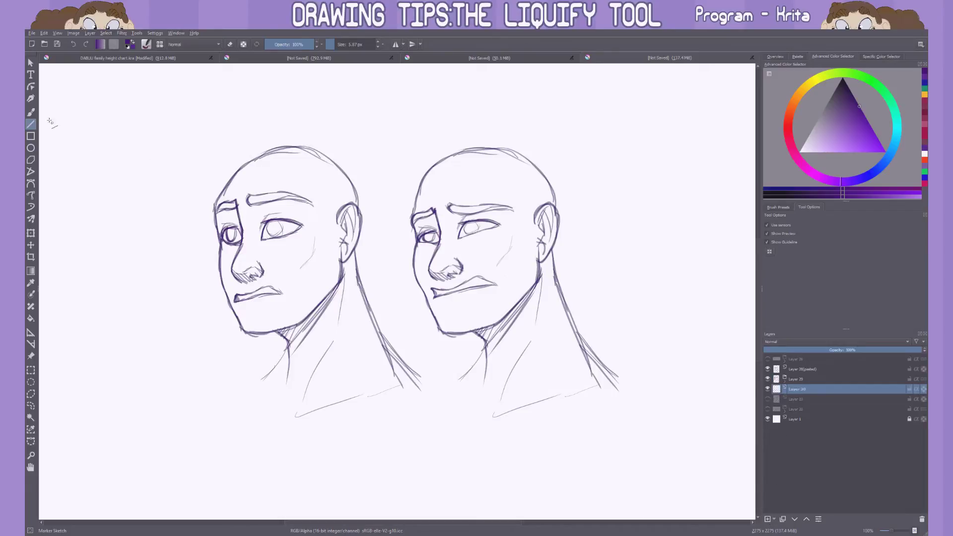
Write the caption 'Now that's a sad boi!' below the right head.
key("b")
mouse_move(467, 469)
left_mouse_down()
mouse_move(493, 426)
mouse_move(506, 450)
left_mouse_up()
left_click_drag(519, 443, 558, 460)
left_click_drag(546, 438, 571, 435)
left_click_drag(577, 421, 610, 458)
left_click_drag(598, 437, 621, 434)
left_click_drag(635, 431, 624, 449)
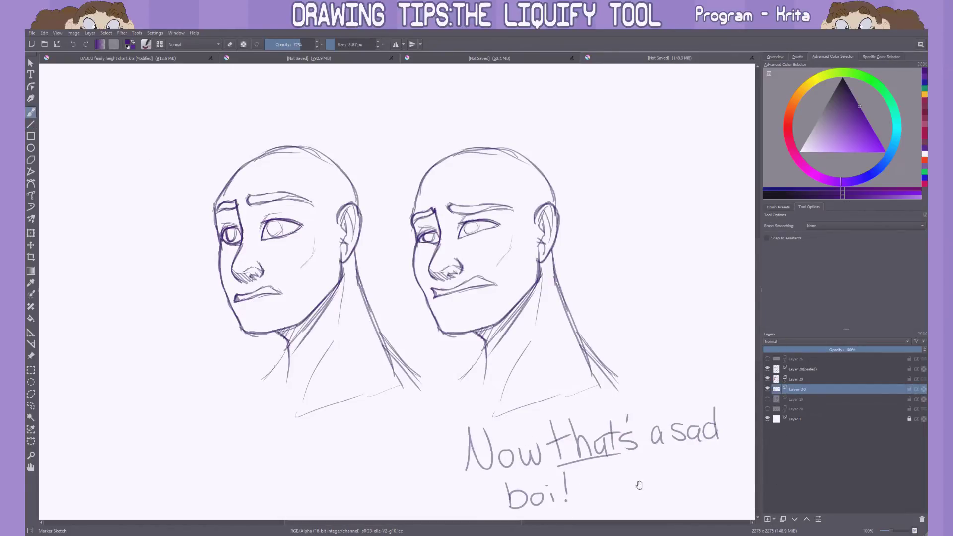
left_click_drag(639, 485, 641, 476)
Draw tear streaks on a new layer, touch up the right nostril, and write 'Push your'.
key("Insert")
left_click_drag(496, 216, 518, 290)
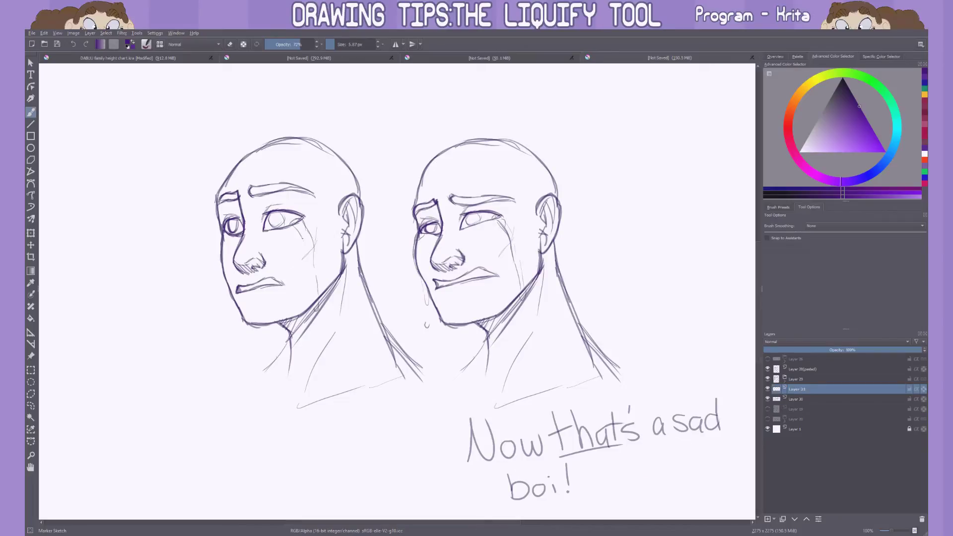
left_click_drag(638, 296, 651, 289)
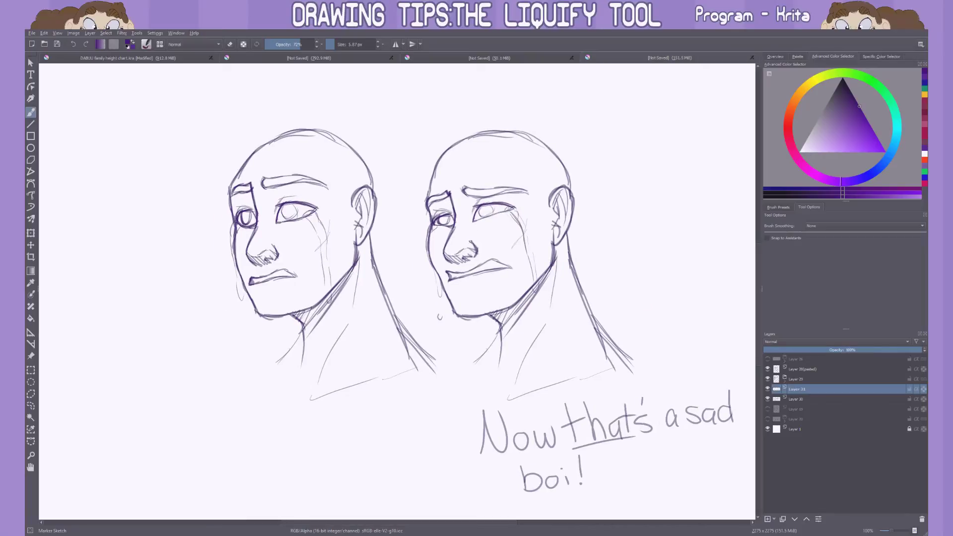
left_click_drag(469, 241, 484, 246)
left_click_drag(512, 342, 511, 332)
mouse_move(218, 464)
left_mouse_down()
mouse_move(263, 446)
mouse_move(317, 447)
mouse_move(437, 395)
mouse_move(460, 421)
left_mouse_up()
Lasso-select and delete the "Now that's a sad boi" caption, then clear the selection.
left_click(30, 406)
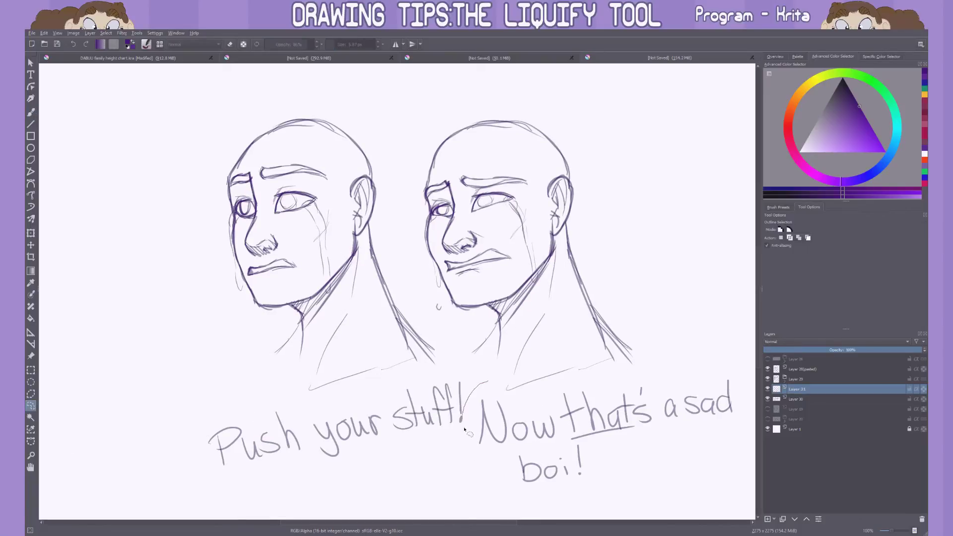
left_click_drag(621, 480, 619, 363)
key("Delete")
key("ctrl+shift+a")
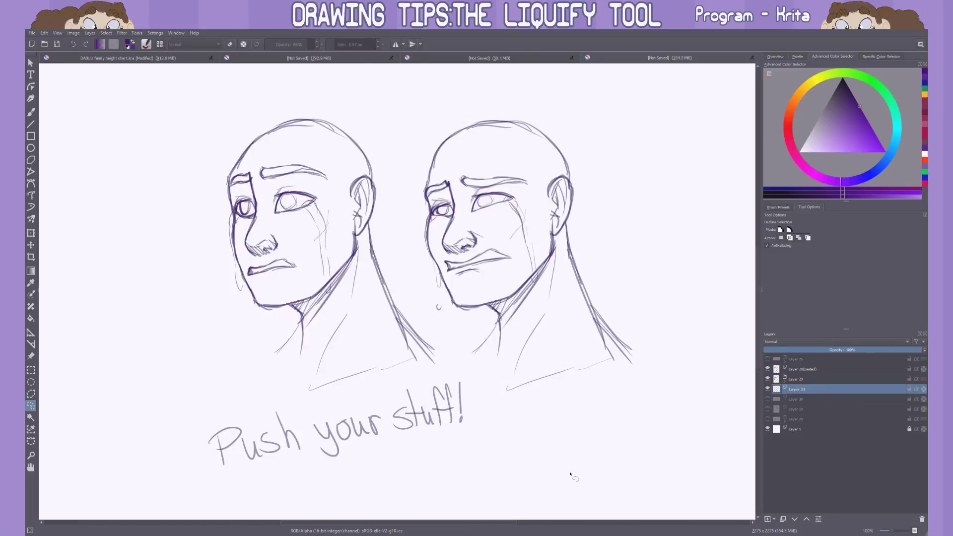
With the brush, handwrite "Do it easier & faster with the" below "Push your stuff!".
key("b")
left_click_drag(471, 451, 472, 443)
left_click_drag(254, 469, 261, 502)
left_click_drag(252, 469, 263, 501)
left_click_drag(296, 484, 298, 489)
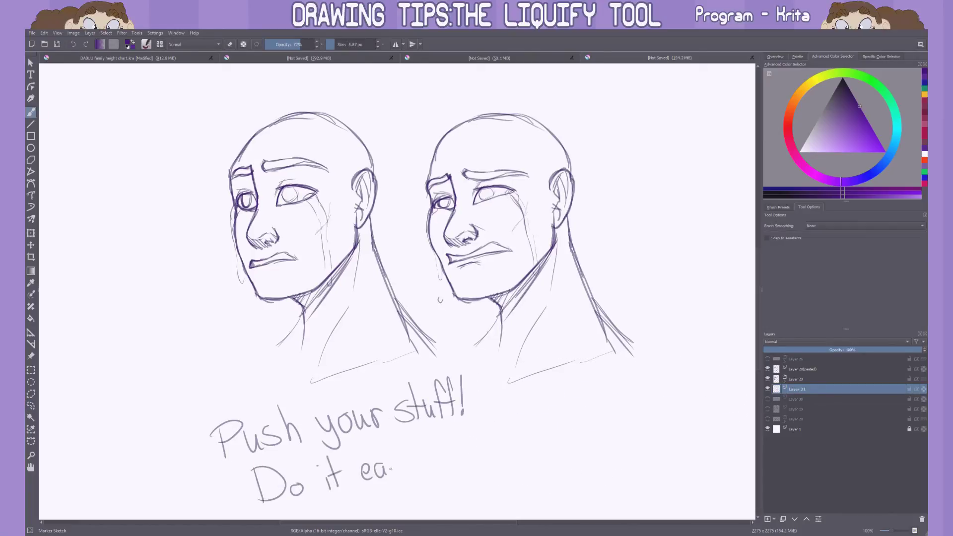
left_click_drag(471, 440, 462, 464)
left_click_drag(477, 449, 614, 417)
left_click_drag(633, 392, 635, 425)
left_click_drag(627, 407, 641, 393)
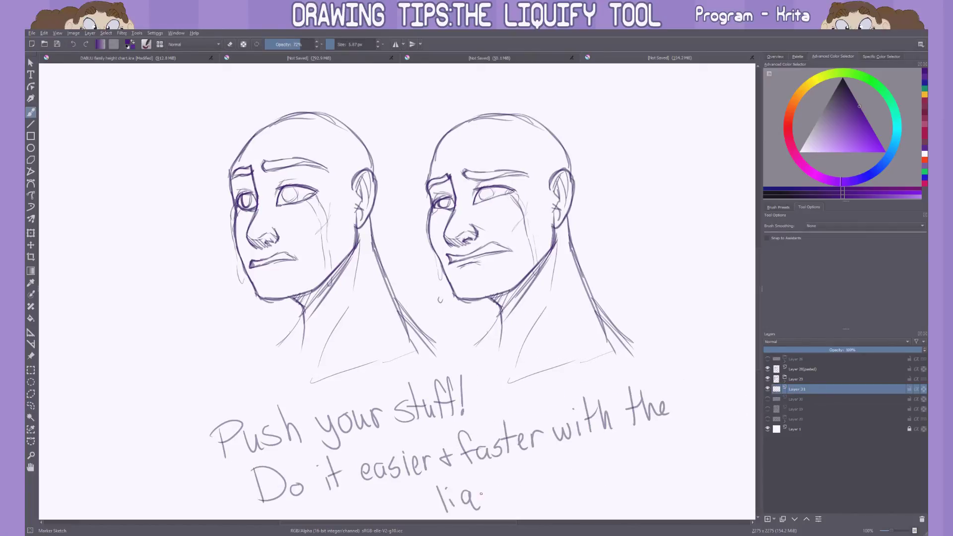
Finish with "liquify tool!", zigzag-underline it, and sketch a small doodle at bottom right.
left_click_drag(479, 489, 494, 500)
left_click_drag(497, 492, 499, 501)
left_click_drag(513, 470, 502, 503)
left_click_drag(510, 484, 516, 504)
left_click_drag(536, 462, 534, 485)
left_click_drag(524, 466, 548, 466)
left_click_drag(466, 513, 580, 510)
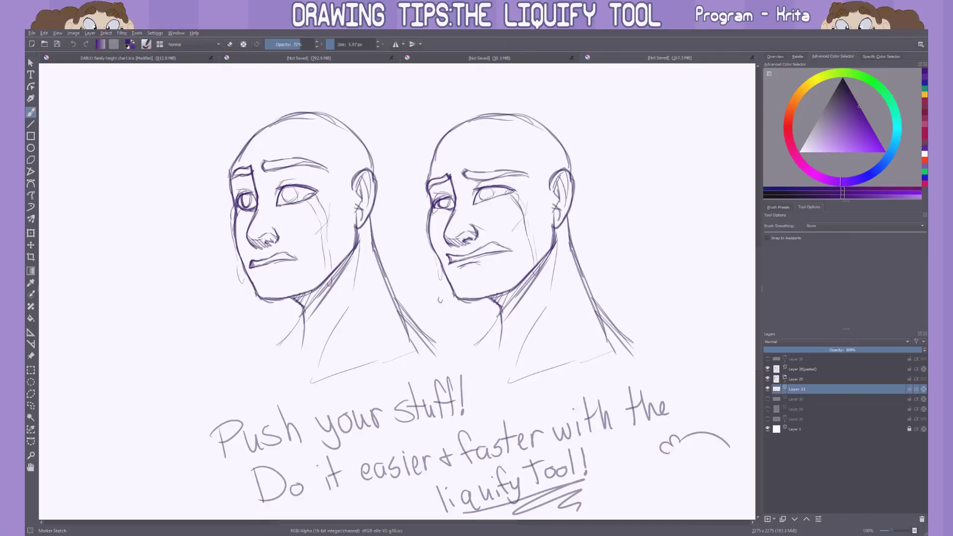
left_click_drag(669, 461, 710, 502)
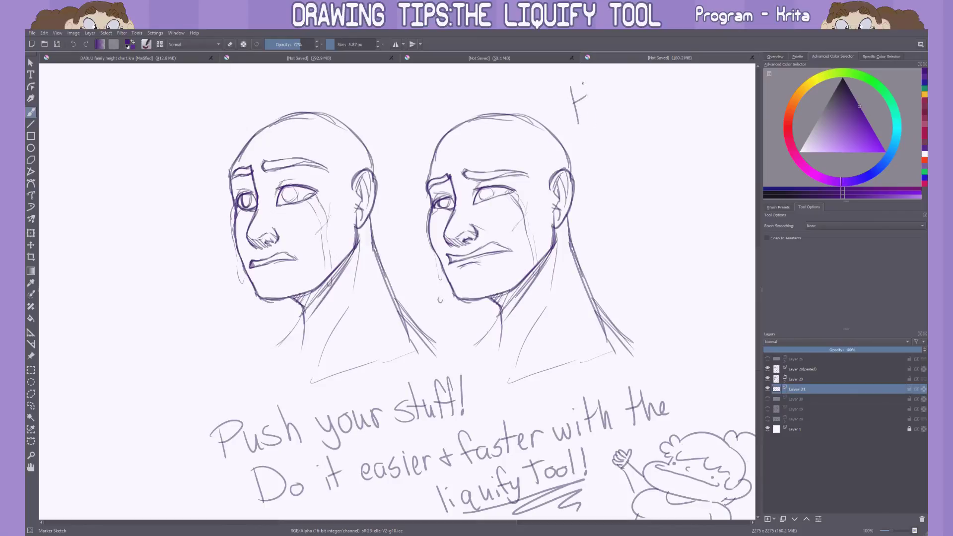
Handwrite "Hope this Helps!" at the top right of the canvas.
left_click_drag(583, 84, 630, 107)
mouse_move(608, 149)
left_mouse_down()
mouse_move(618, 164)
mouse_move(655, 149)
left_mouse_up()
left_click_drag(670, 104, 695, 144)
left_click_drag(700, 102, 745, 139)
Handwrite "let me Know If you want any other tips & tutorials!!" down the left side.
mouse_move(49, 144)
left_mouse_down()
mouse_move(85, 165)
mouse_move(221, 107)
left_mouse_up()
mouse_move(50, 268)
left_mouse_down()
mouse_move(67, 238)
mouse_move(127, 233)
mouse_move(170, 204)
mouse_move(186, 163)
left_mouse_up()
left_click_drag(189, 188, 222, 159)
mouse_move(62, 333)
left_mouse_down()
mouse_move(99, 297)
mouse_move(186, 250)
left_mouse_up()
left_click_drag(80, 370, 189, 294)
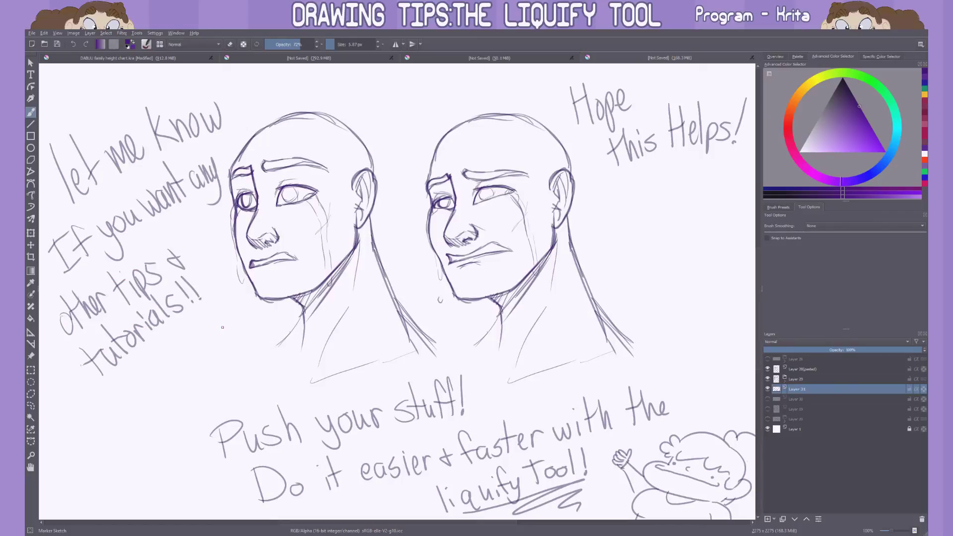